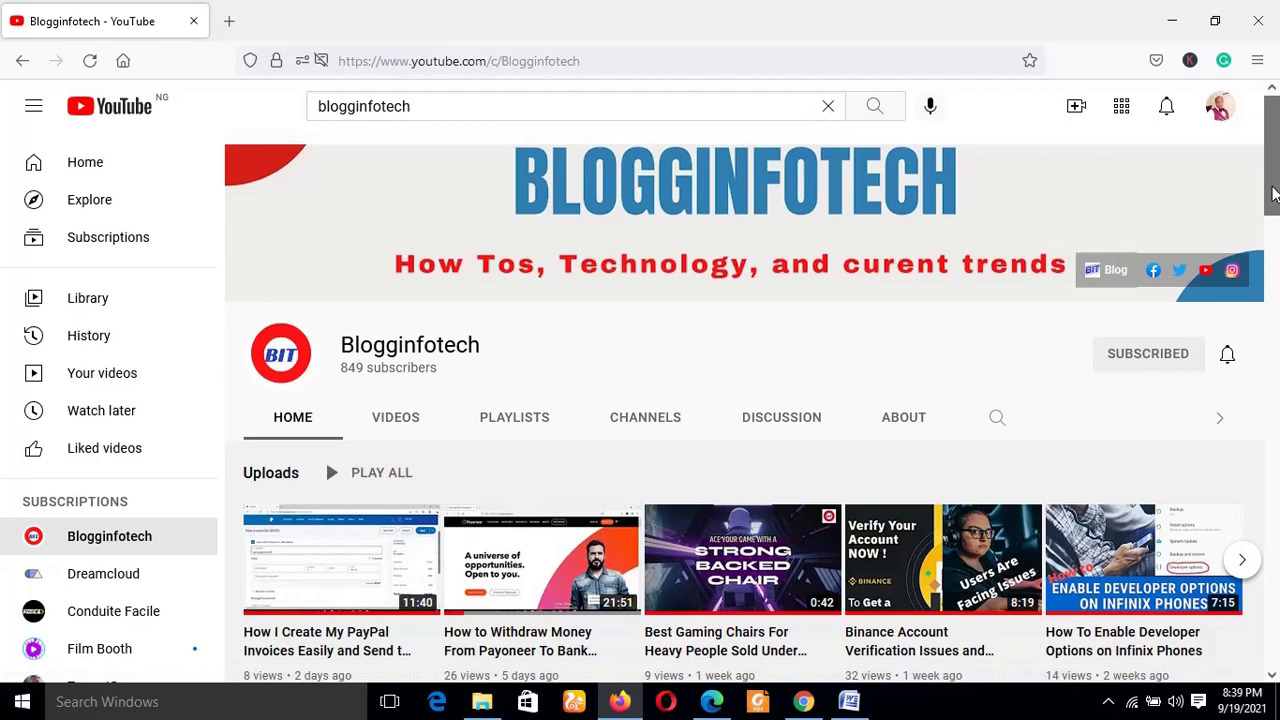
# Look through the top of the Blogginfotech channel's home page, including its uploads and How TOs videos.
pyautogui.moveTo(1276, 190); pyautogui.dragTo(1276, 148)
pyautogui.moveTo(1276, 150); pyautogui.dragTo(1276, 118)
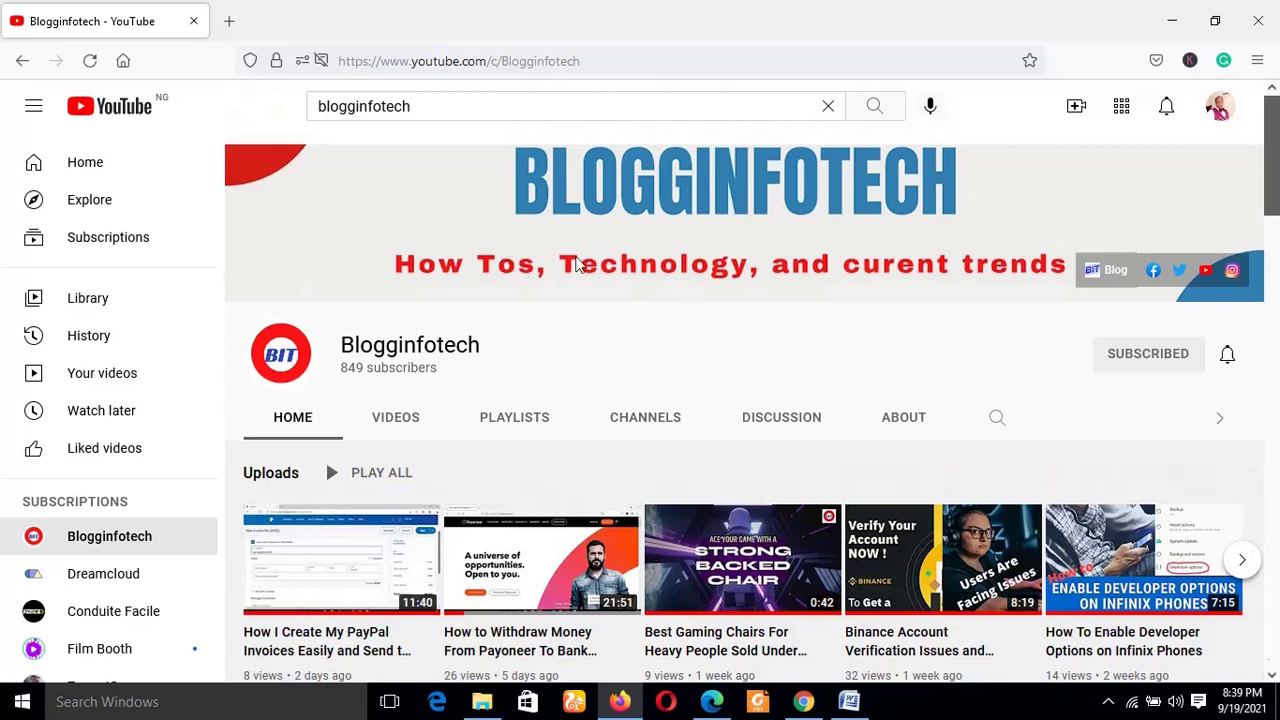
pyautogui.scroll(-1, 1276, 178)
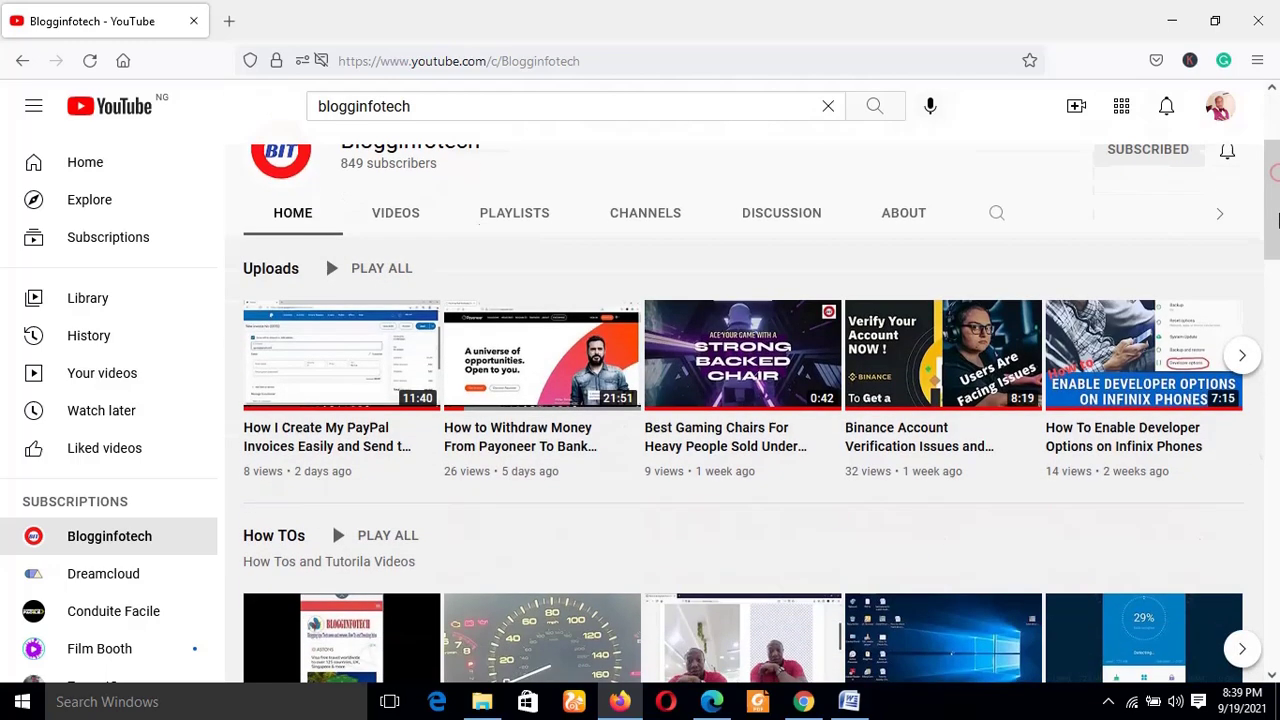
pyautogui.scroll(1, 1276, 178)
pyautogui.scroll(-1, 1277, 160)
pyautogui.scroll(1, 1276, 160)
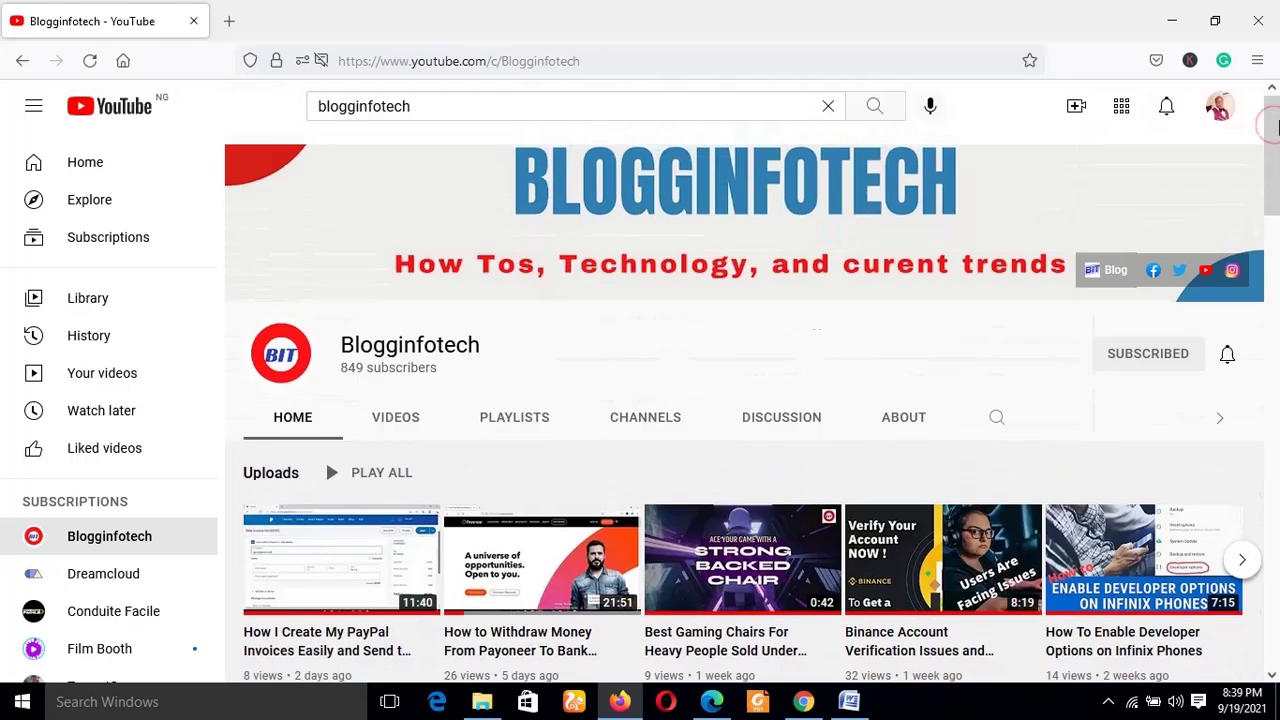
pyautogui.scroll(-1, 1276, 160)
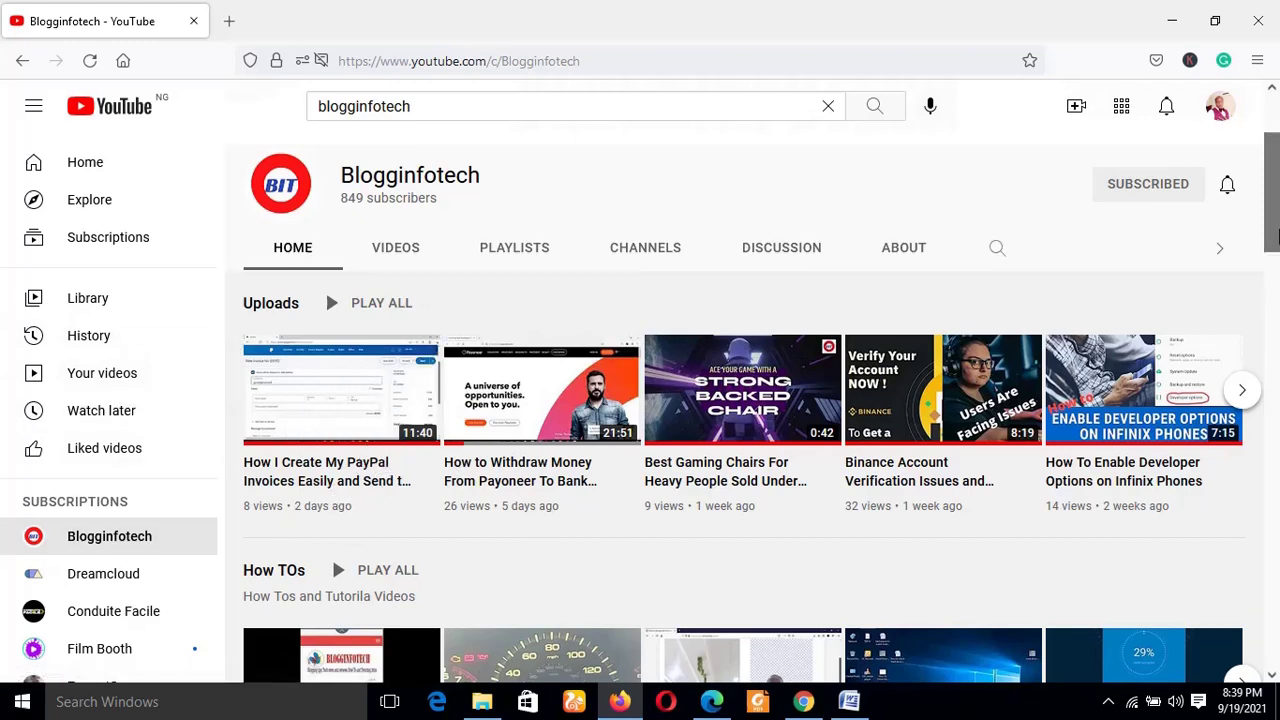
pyautogui.moveTo(1270, 225); pyautogui.dragTo(1268, 138)
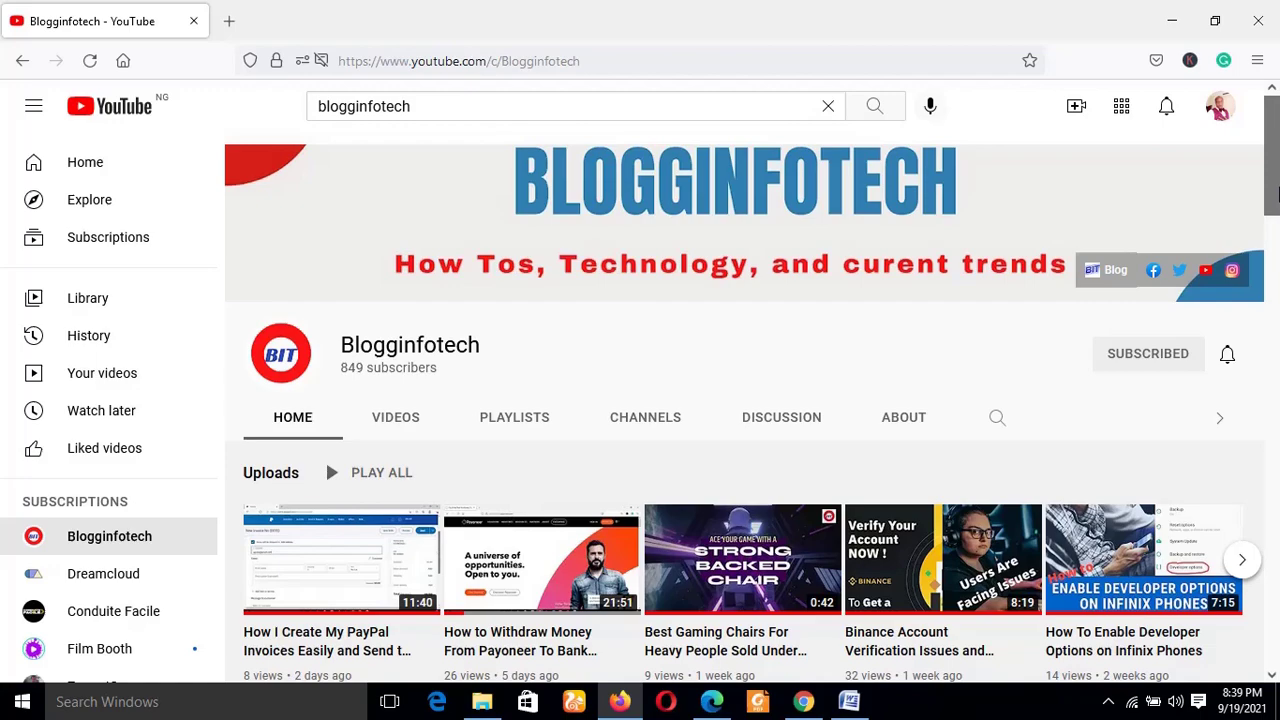
pyautogui.moveTo(1276, 180); pyautogui.dragTo(1277, 240)
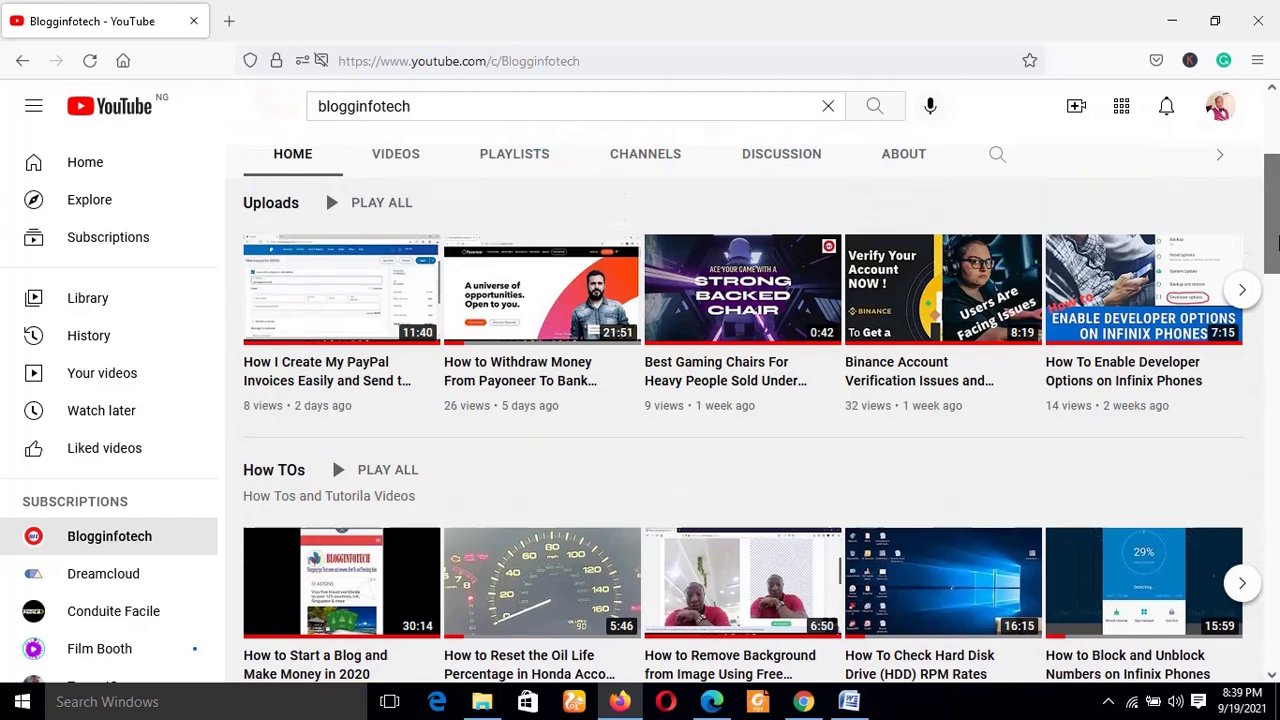
# Switch to PayPal in Edge and examine the additional actions offered on the account summary, including creating an invoice.
pyautogui.click(711, 702)
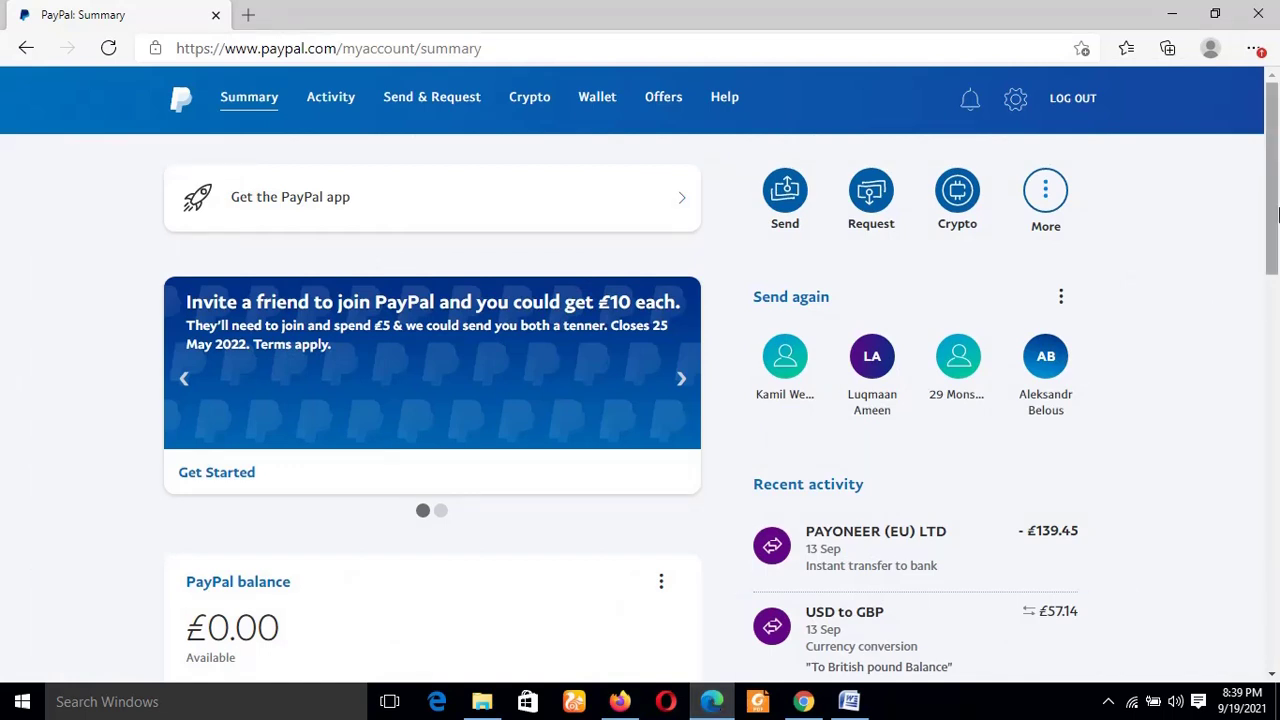
pyautogui.click(1058, 192)
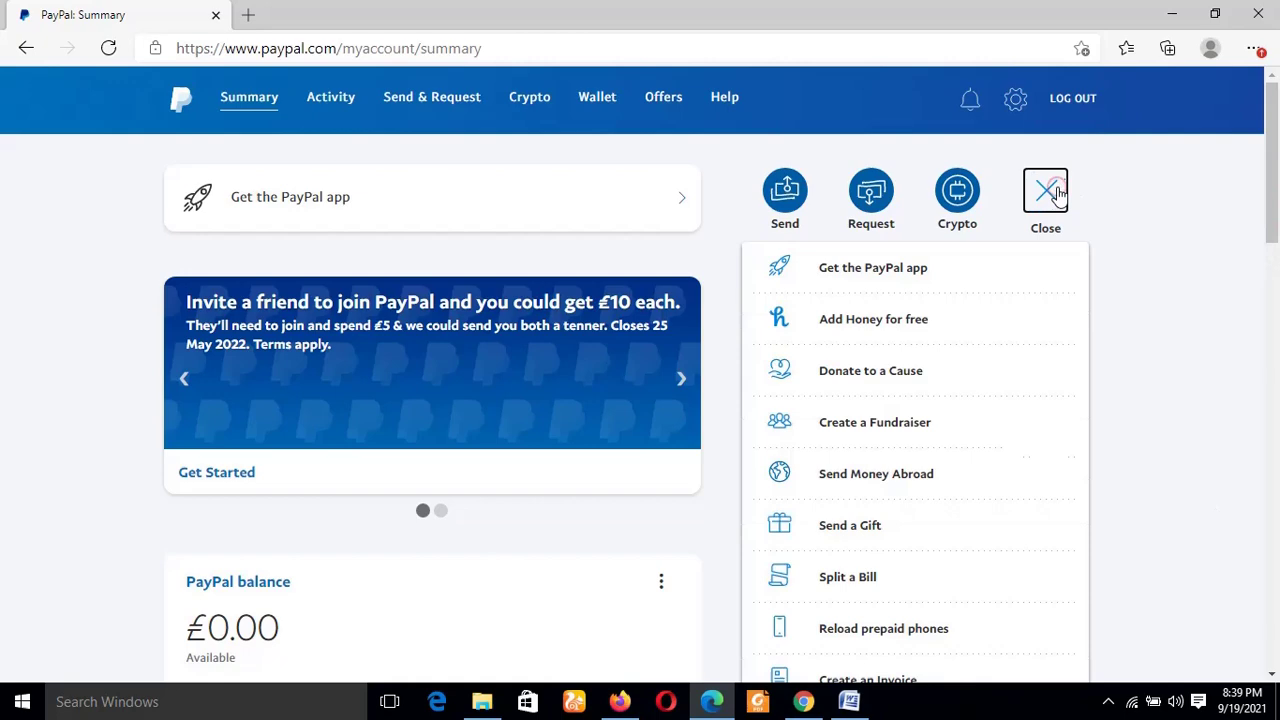
pyautogui.moveTo(1271, 200); pyautogui.dragTo(1275, 252)
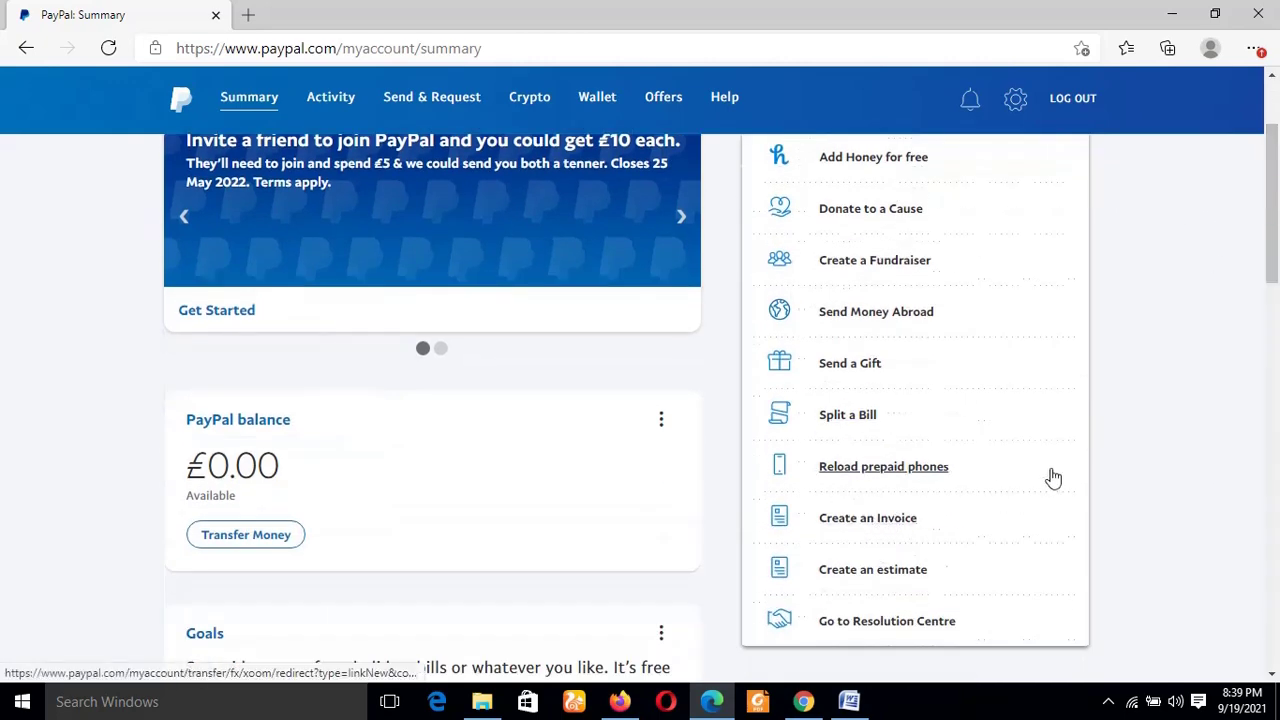
pyautogui.moveTo(1273, 252); pyautogui.dragTo(1273, 198)
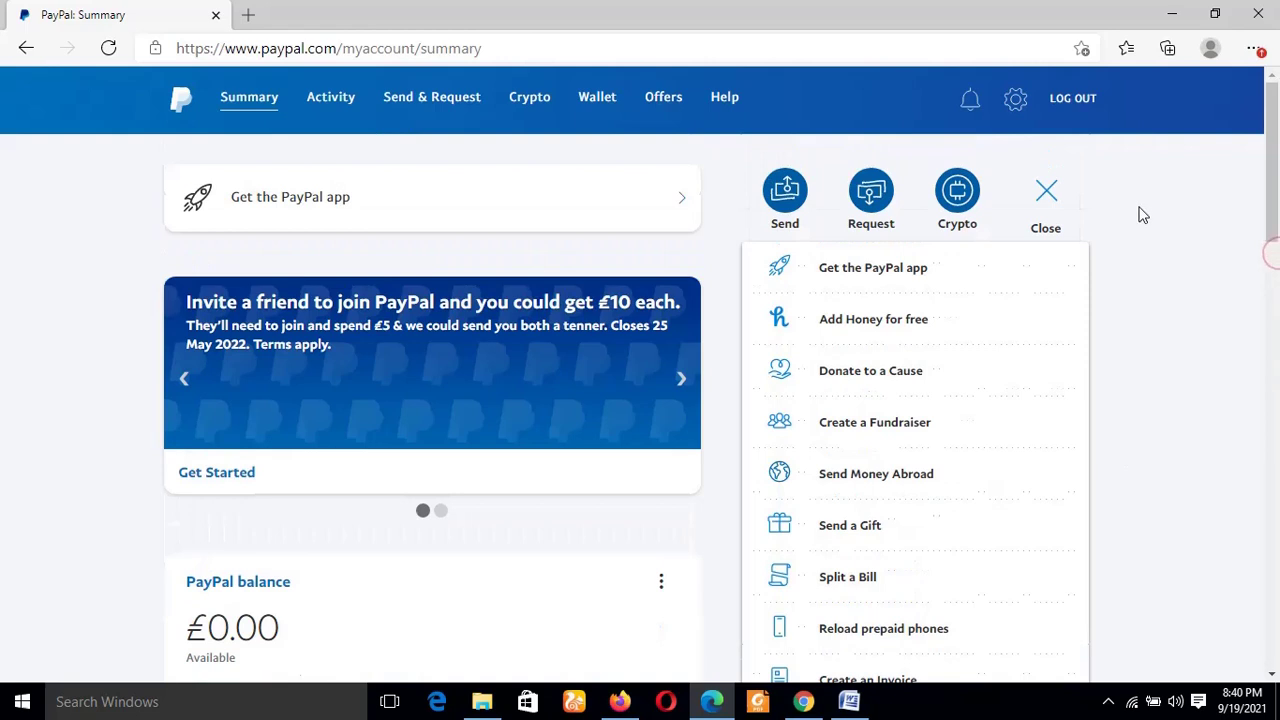
pyautogui.click(1050, 198)
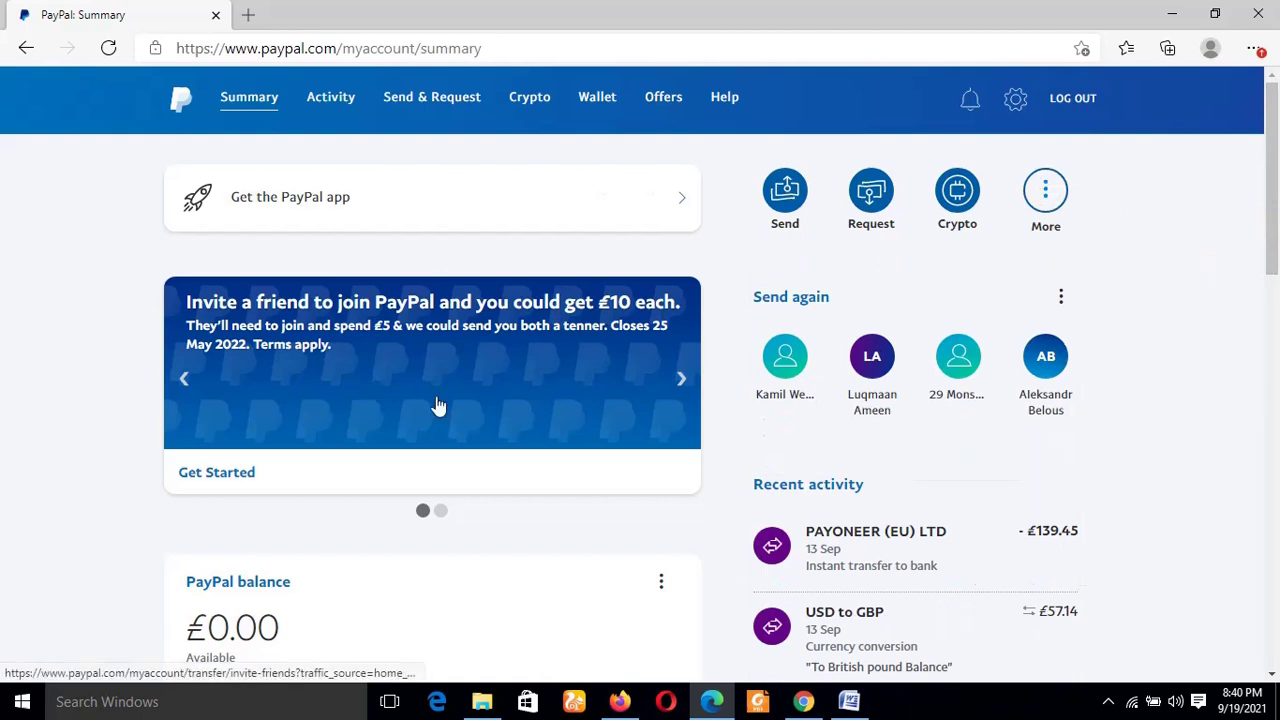
# Open PayPal's Invoicing page through the invoice option among the additional Send & Request services.
pyautogui.click(435, 110)
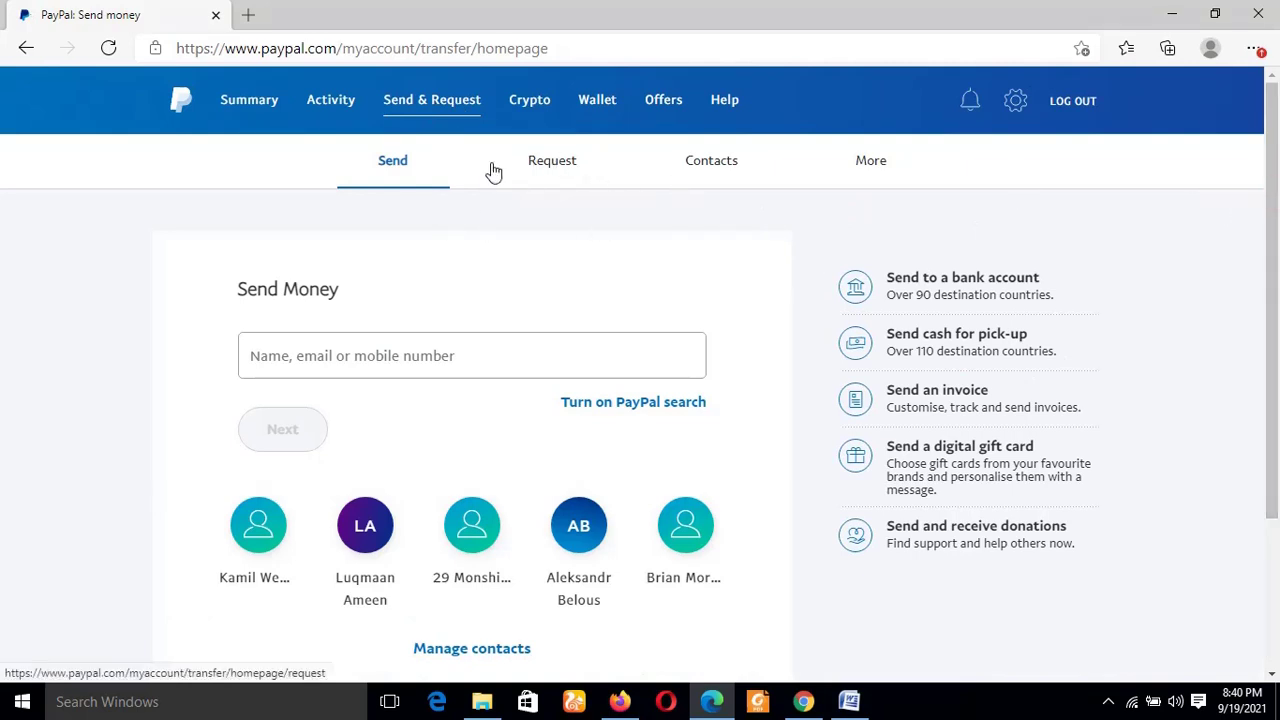
pyautogui.click(876, 165)
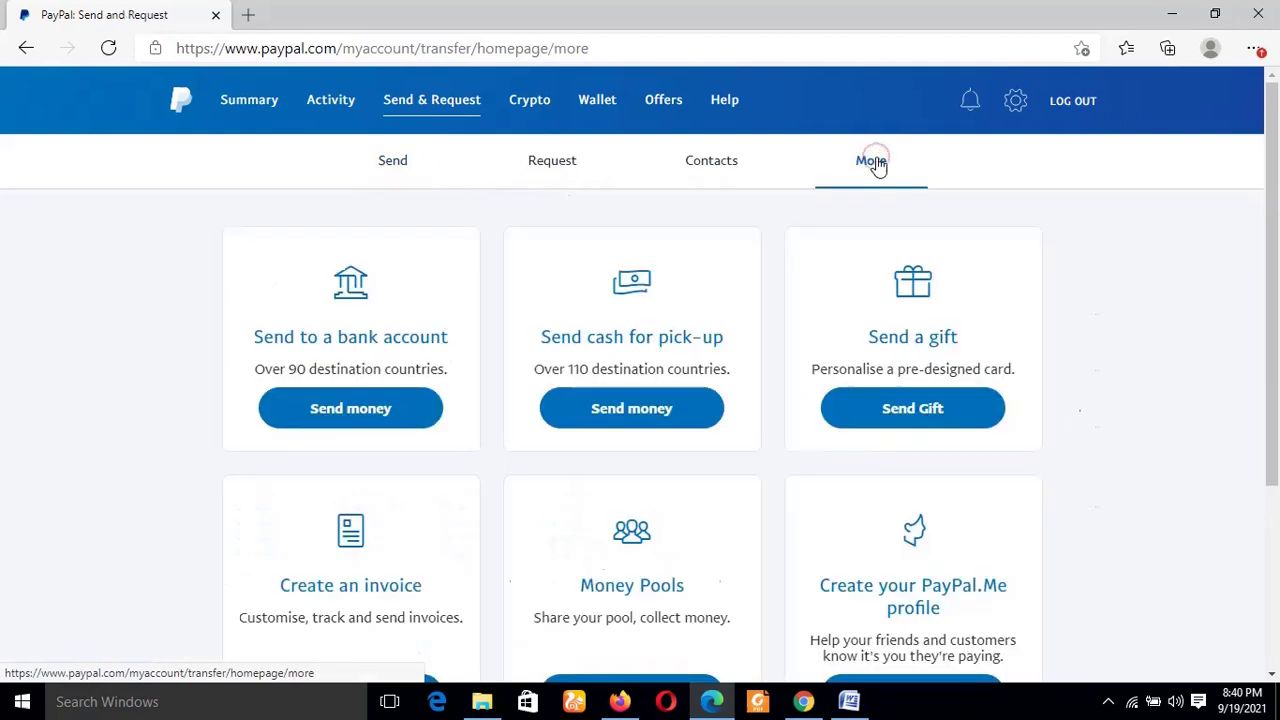
pyautogui.scroll(-2, 1278, 205)
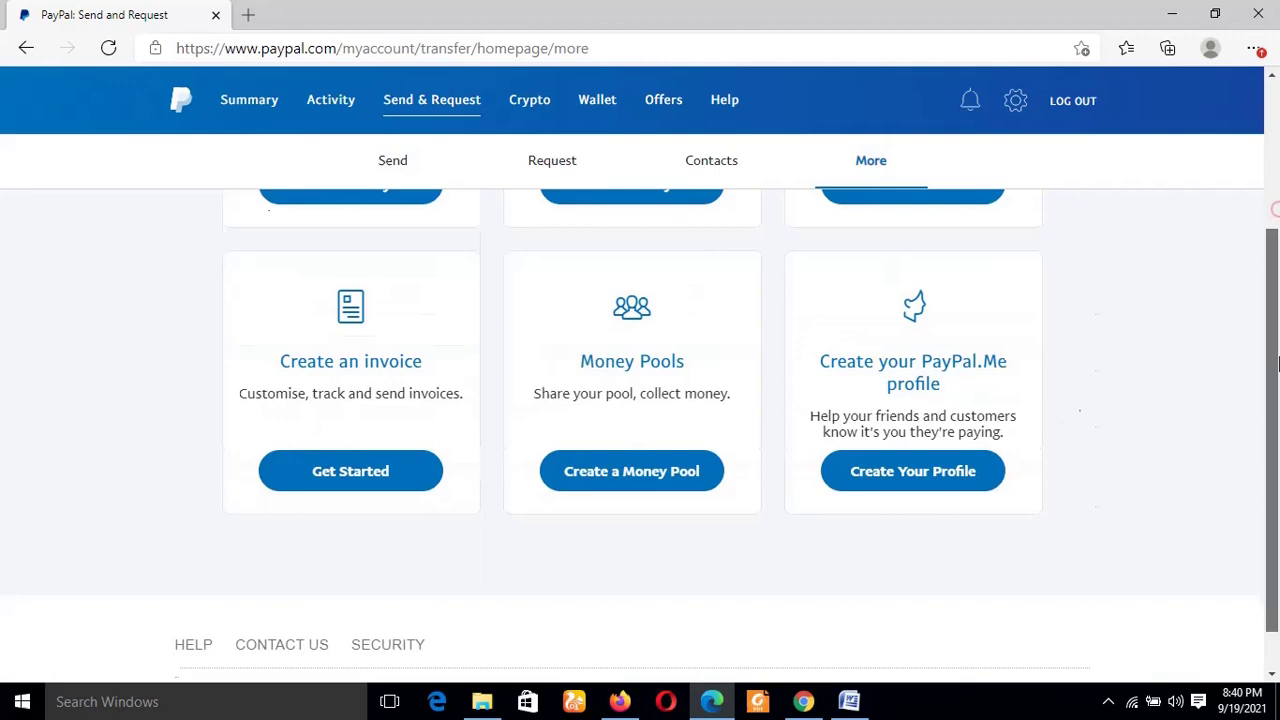
pyautogui.scroll(2, 1278, 225)
pyautogui.scroll(-2, 1278, 230)
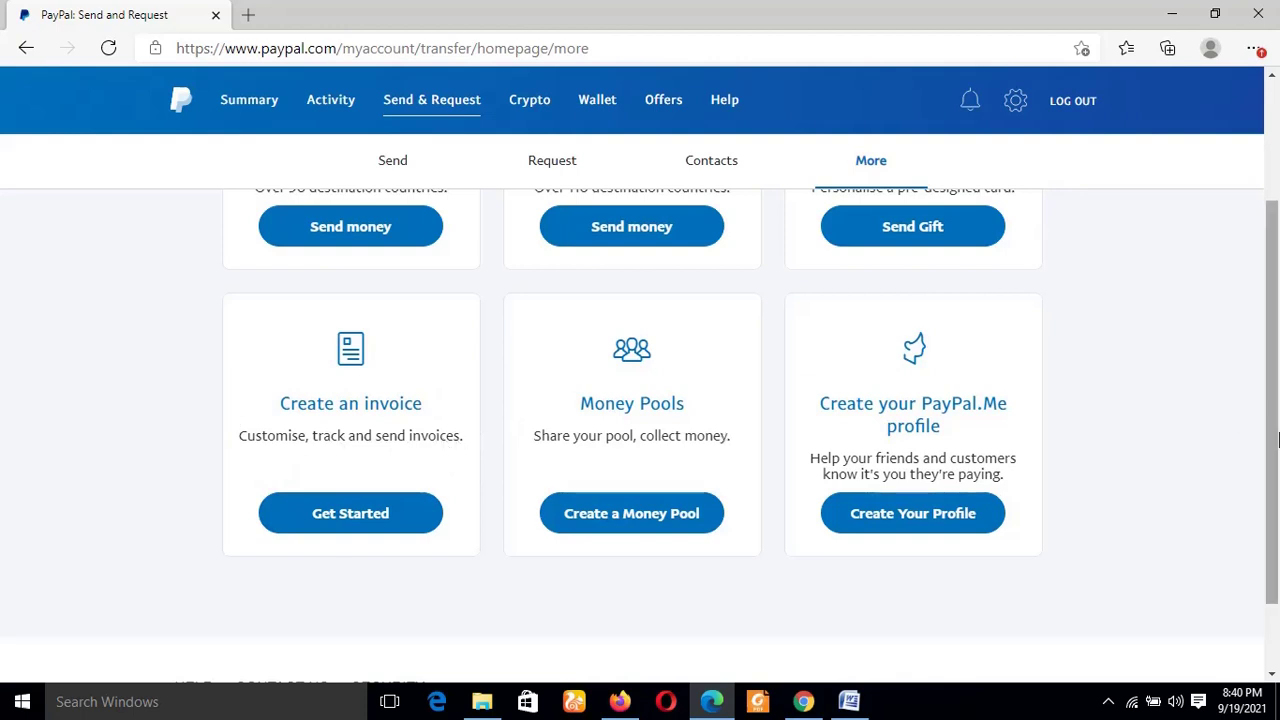
pyautogui.moveTo(1276, 435)
pyautogui.mouseDown()
pyautogui.moveTo(1276, 405)
pyautogui.moveTo(1276, 429)
pyautogui.mouseUp()
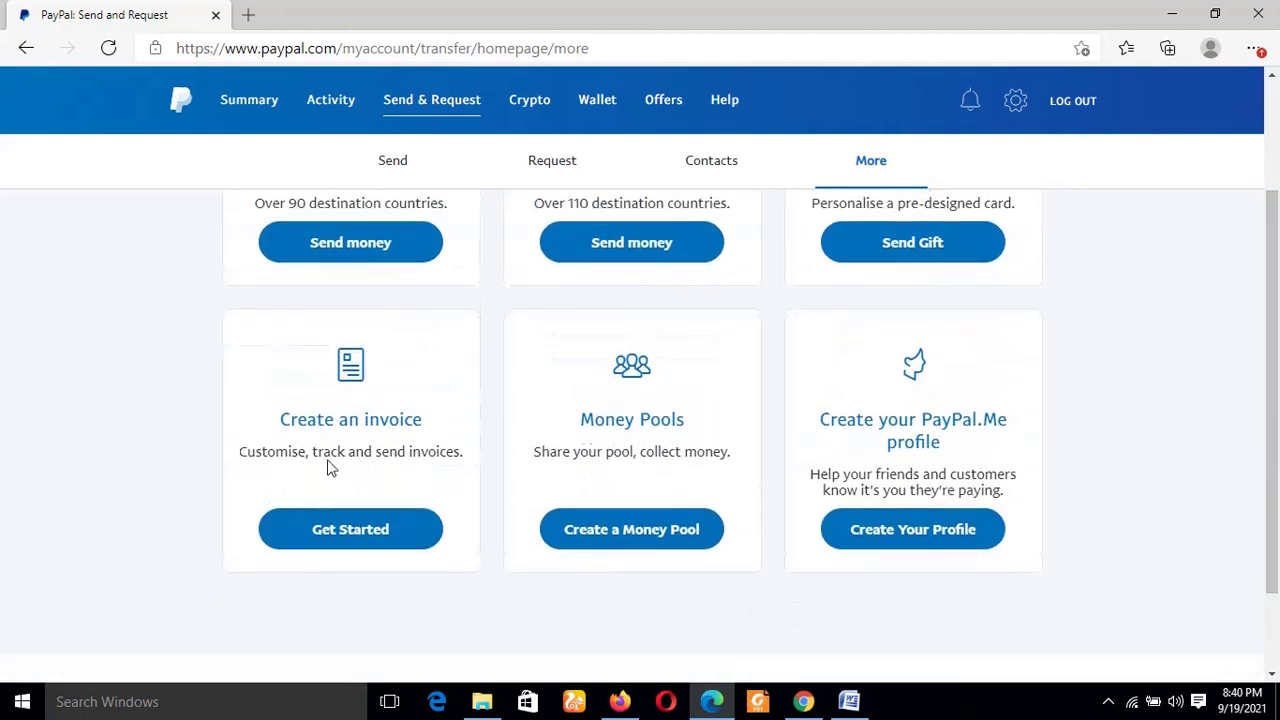
pyautogui.click(363, 539)
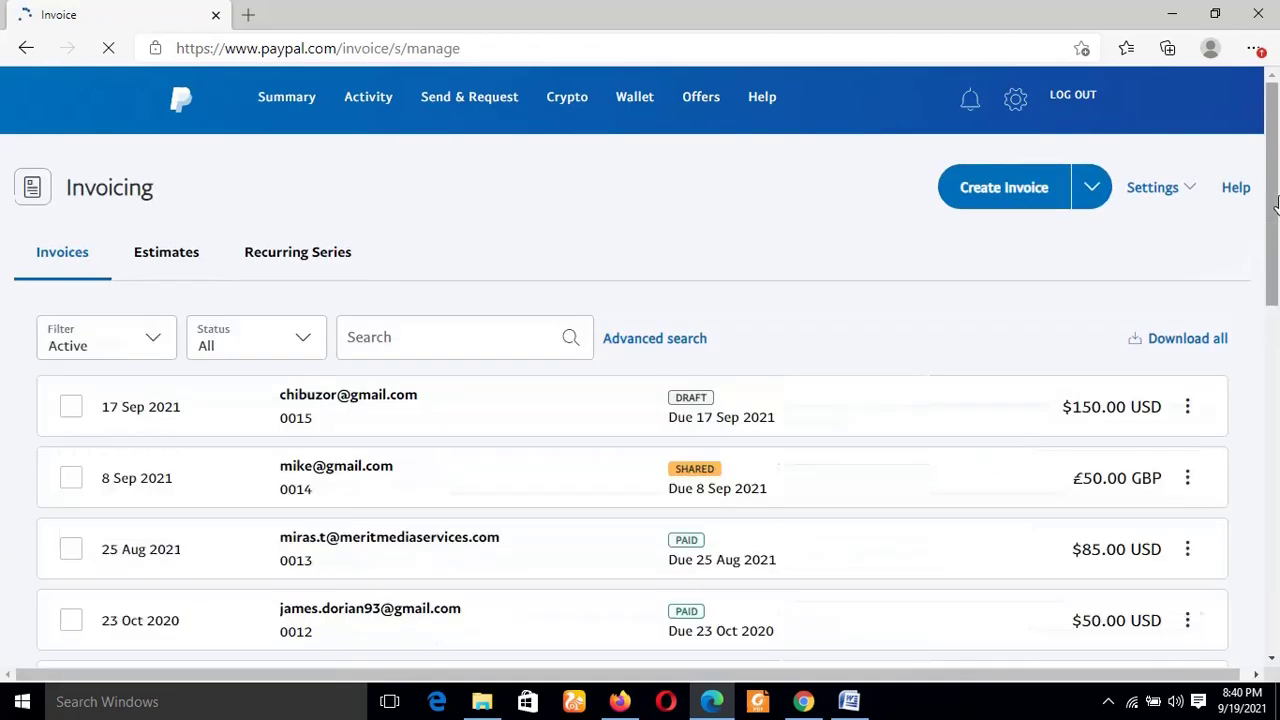
# Generate a share link for the $150.00 USD draft invoice dated 17 Sep 2021 and copy the link.
pyautogui.moveTo(1272, 204)
pyautogui.mouseDown()
pyautogui.moveTo(1272, 323)
pyautogui.moveTo(1272, 204)
pyautogui.mouseUp()
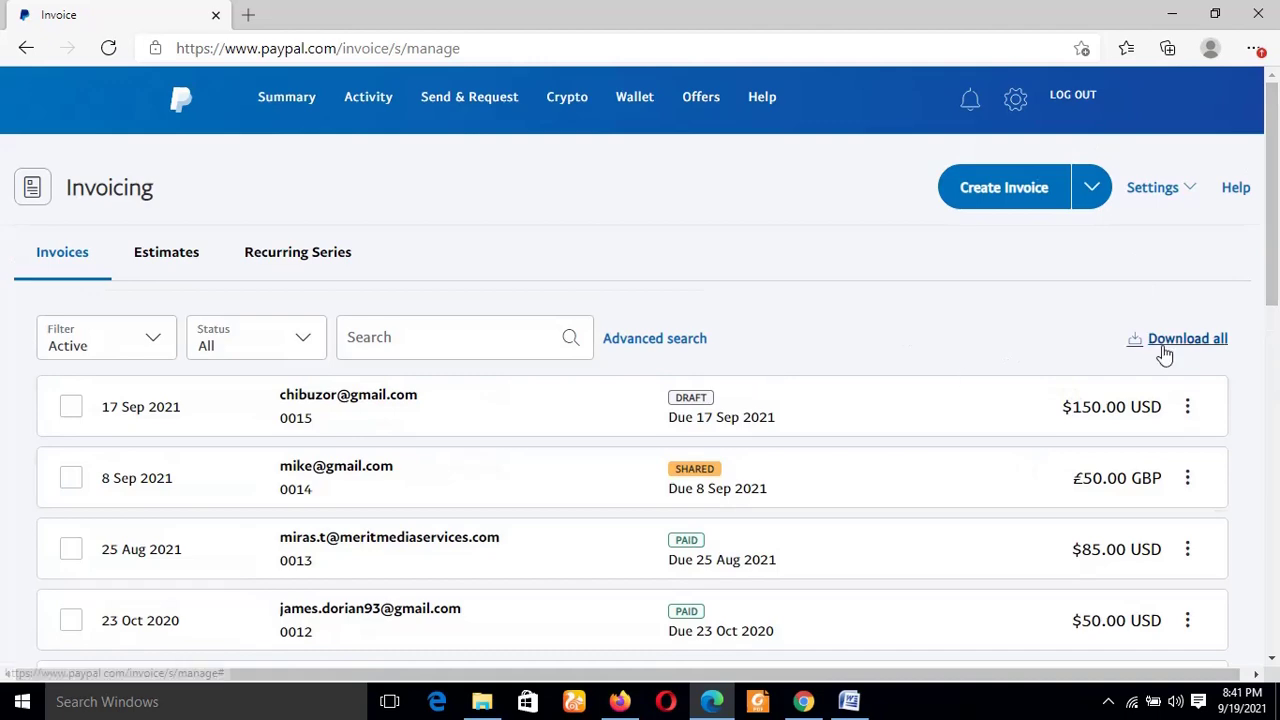
pyautogui.moveTo(1272, 250)
pyautogui.mouseDown()
pyautogui.moveTo(1276, 503)
pyautogui.moveTo(1276, 258)
pyautogui.mouseUp()
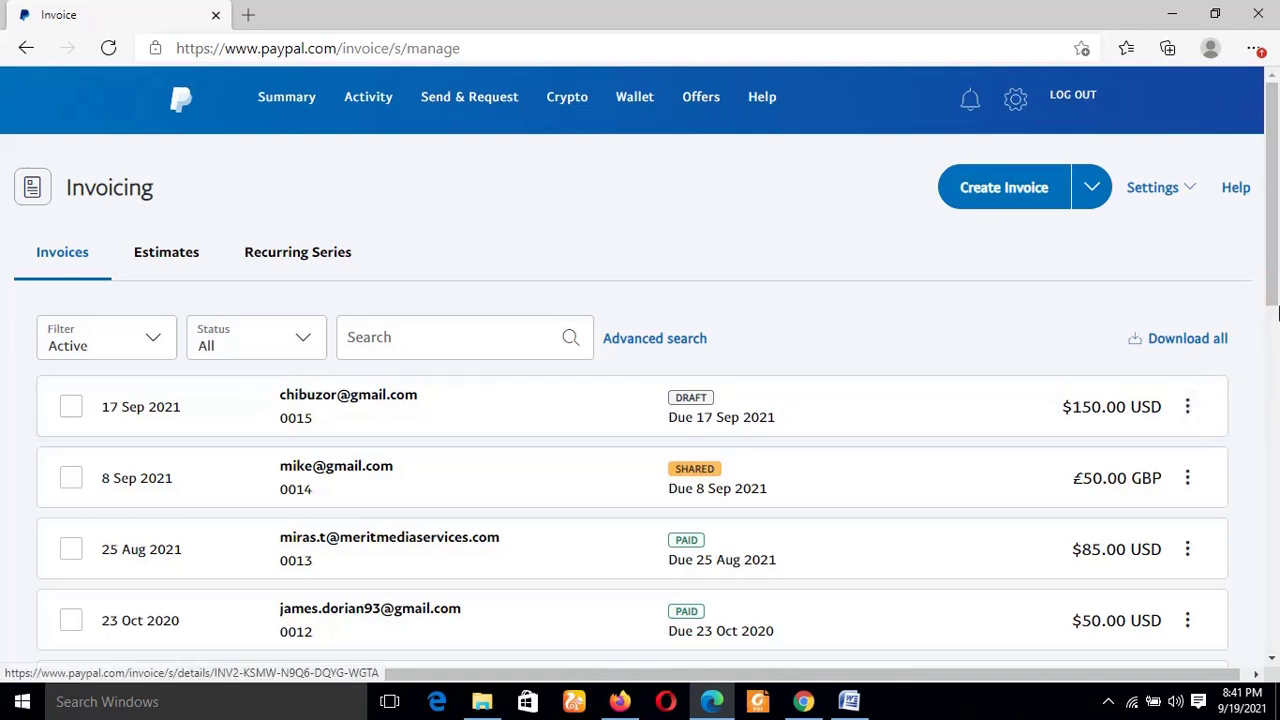
pyautogui.moveTo(1277, 275)
pyautogui.mouseDown()
pyautogui.moveTo(1277, 333)
pyautogui.moveTo(1277, 272)
pyautogui.moveTo(1274, 294)
pyautogui.mouseUp()
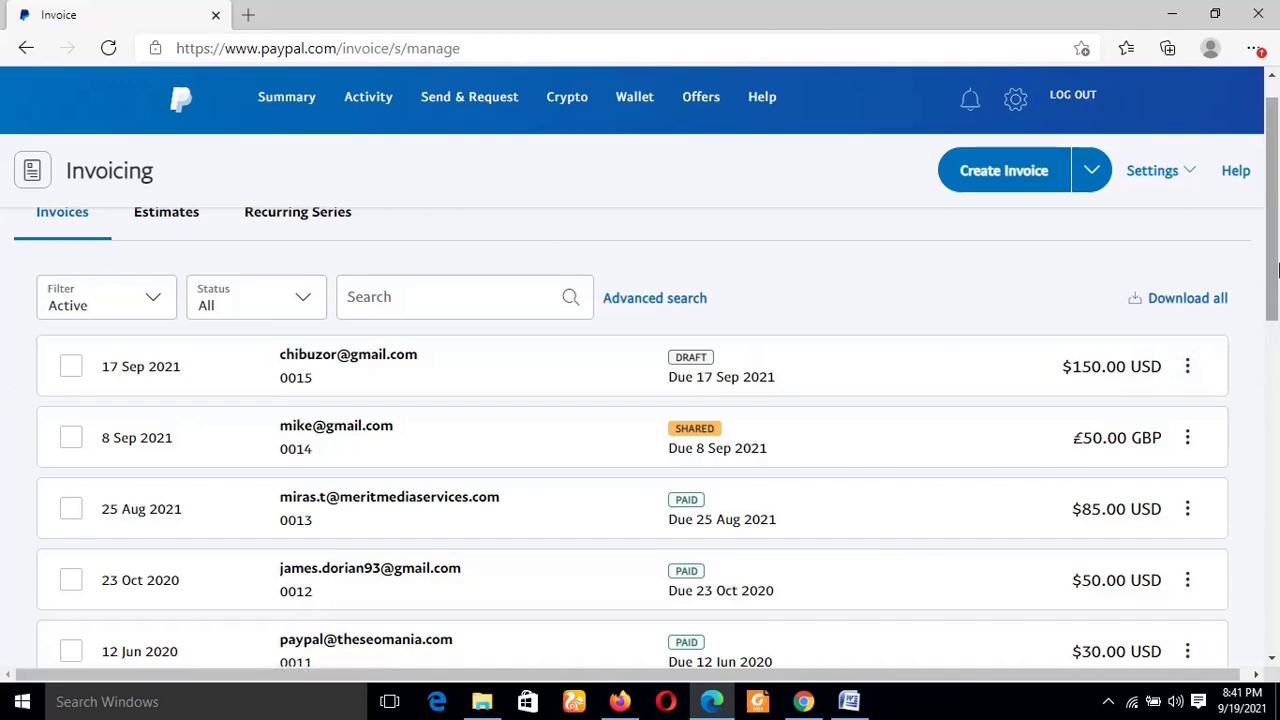
pyautogui.scroll(-2, 1277, 275)
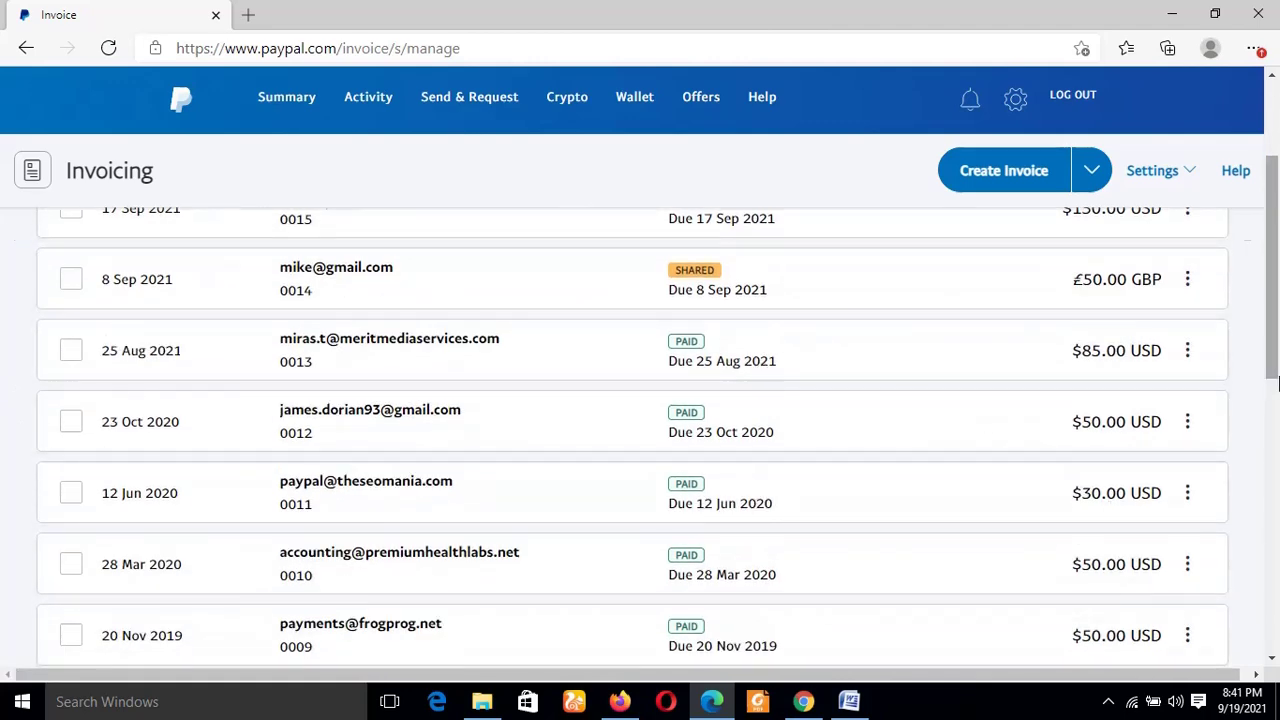
pyautogui.scroll(2, 1276, 336)
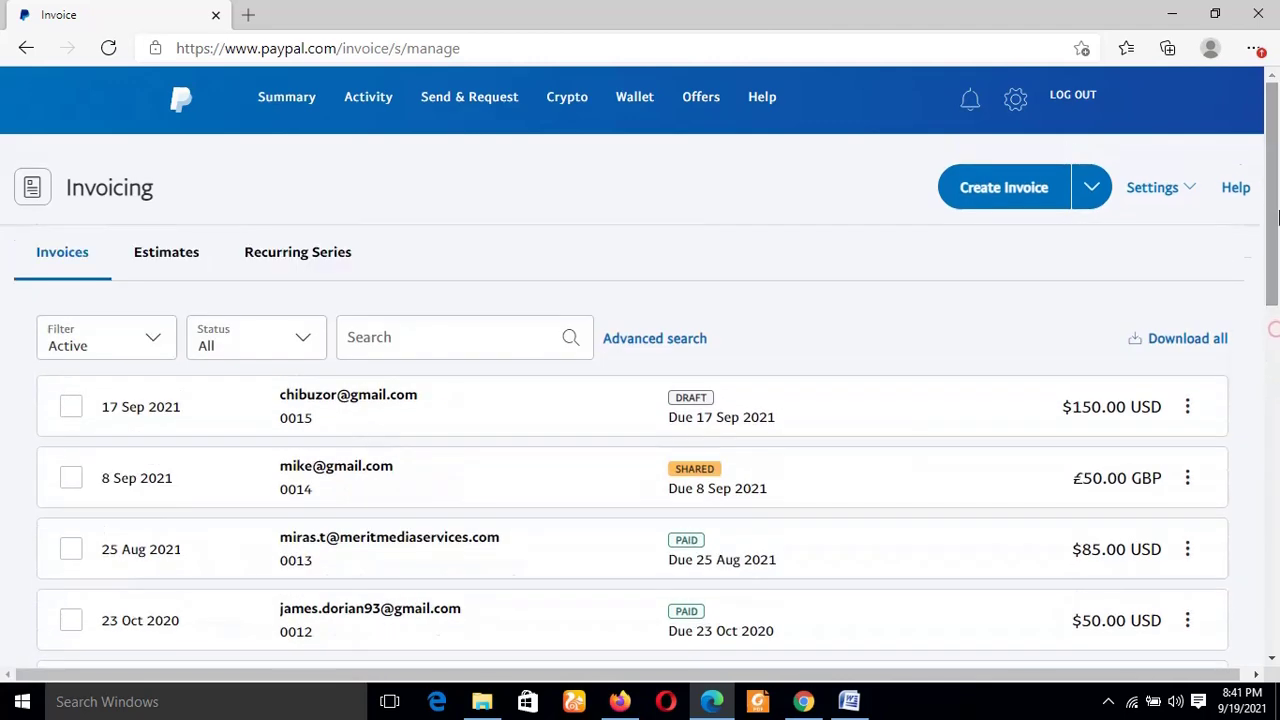
pyautogui.click(1189, 406)
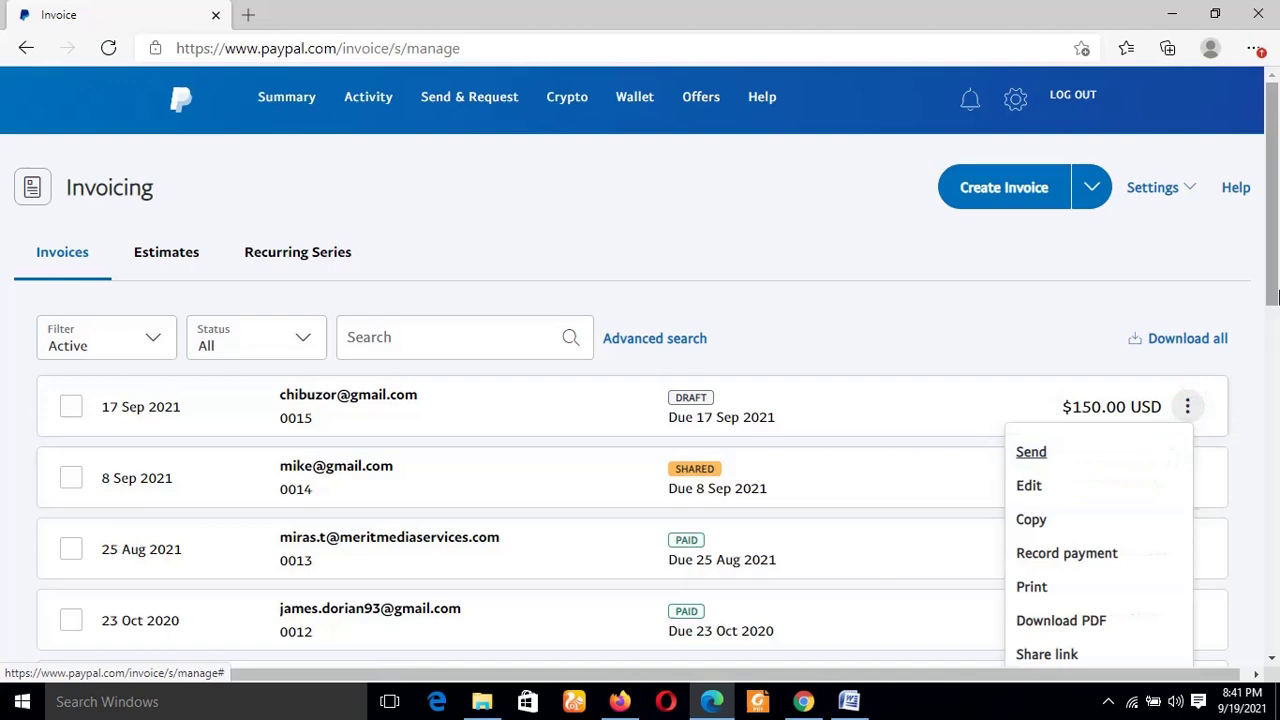
pyautogui.moveTo(1276, 295); pyautogui.dragTo(1276, 339)
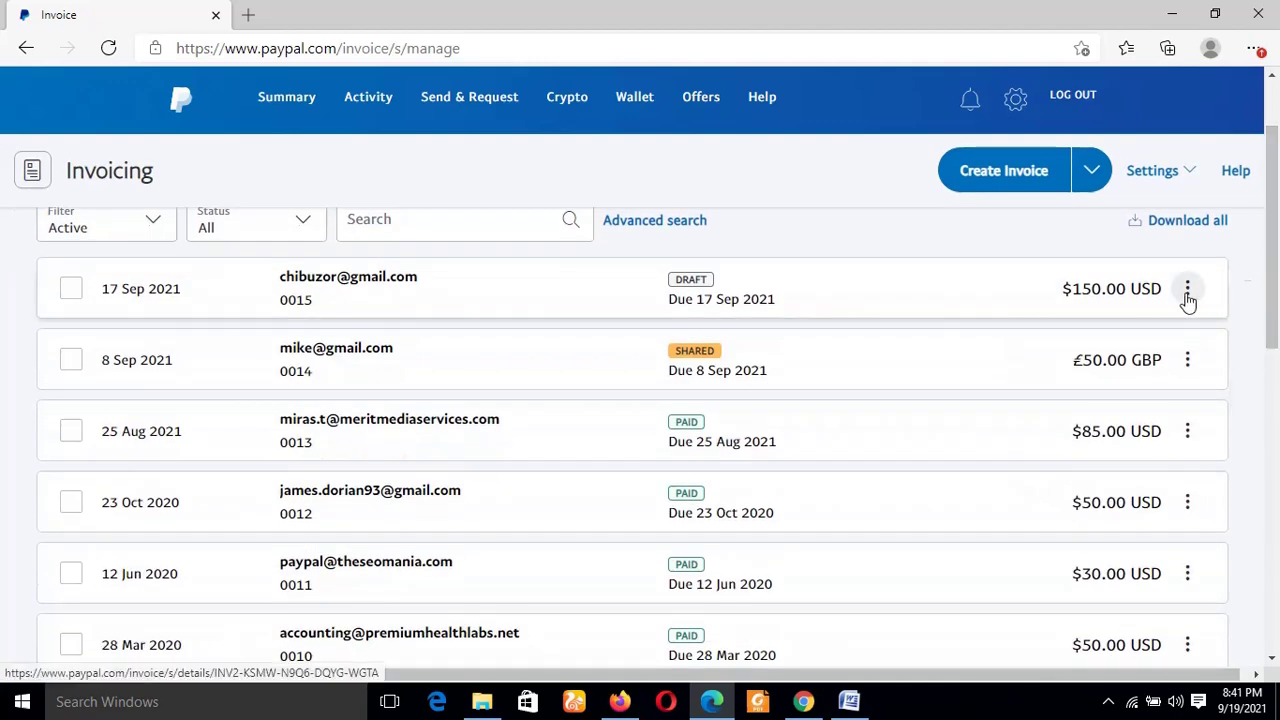
pyautogui.click(1188, 295)
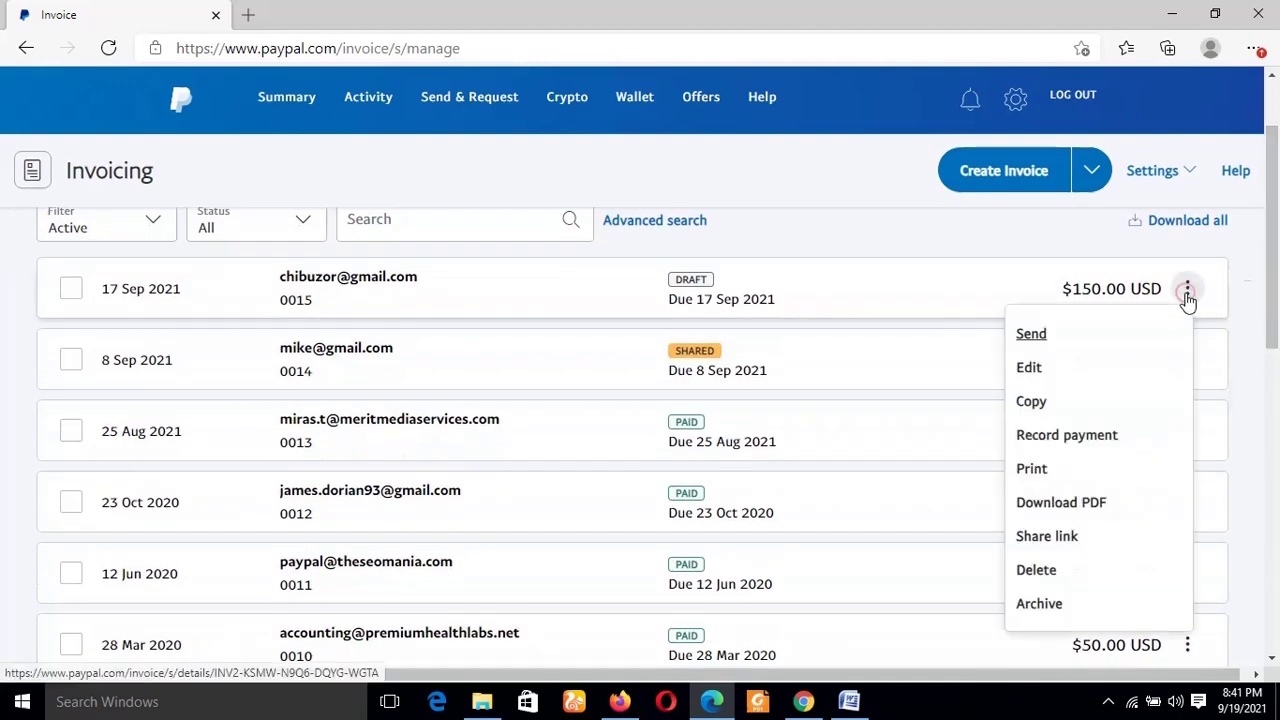
pyautogui.click(1046, 540)
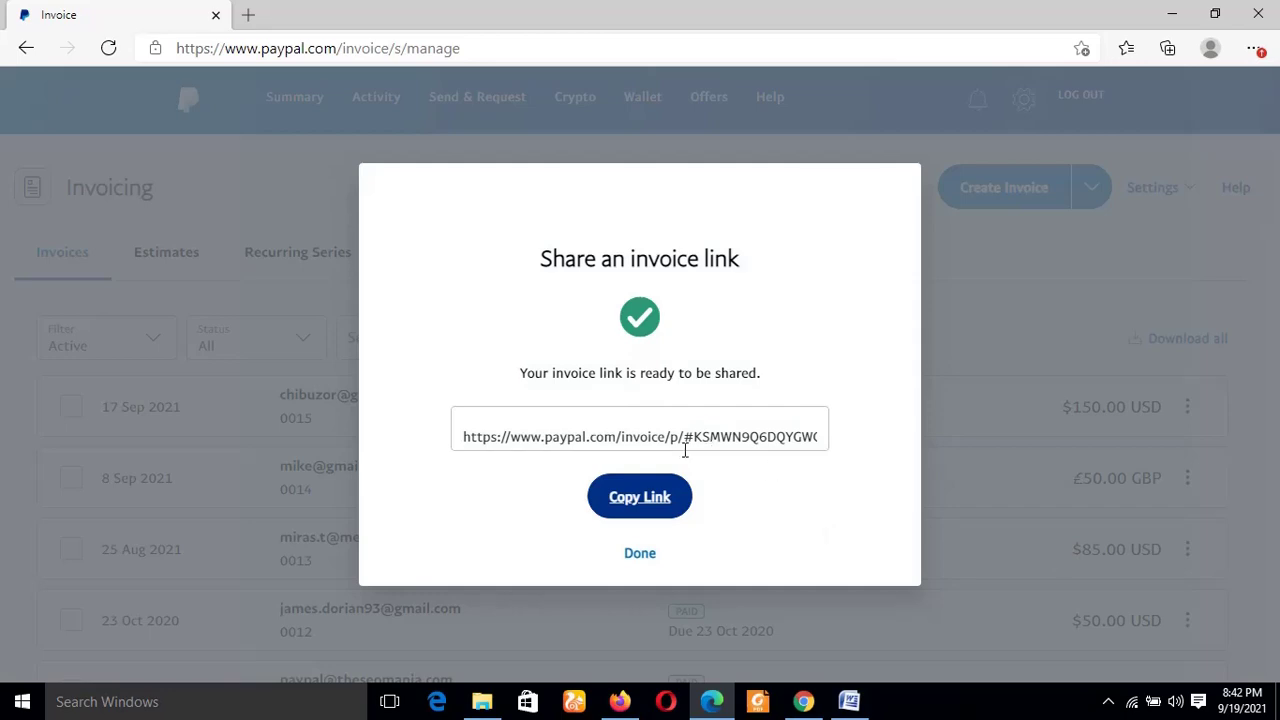
pyautogui.click(634, 505)
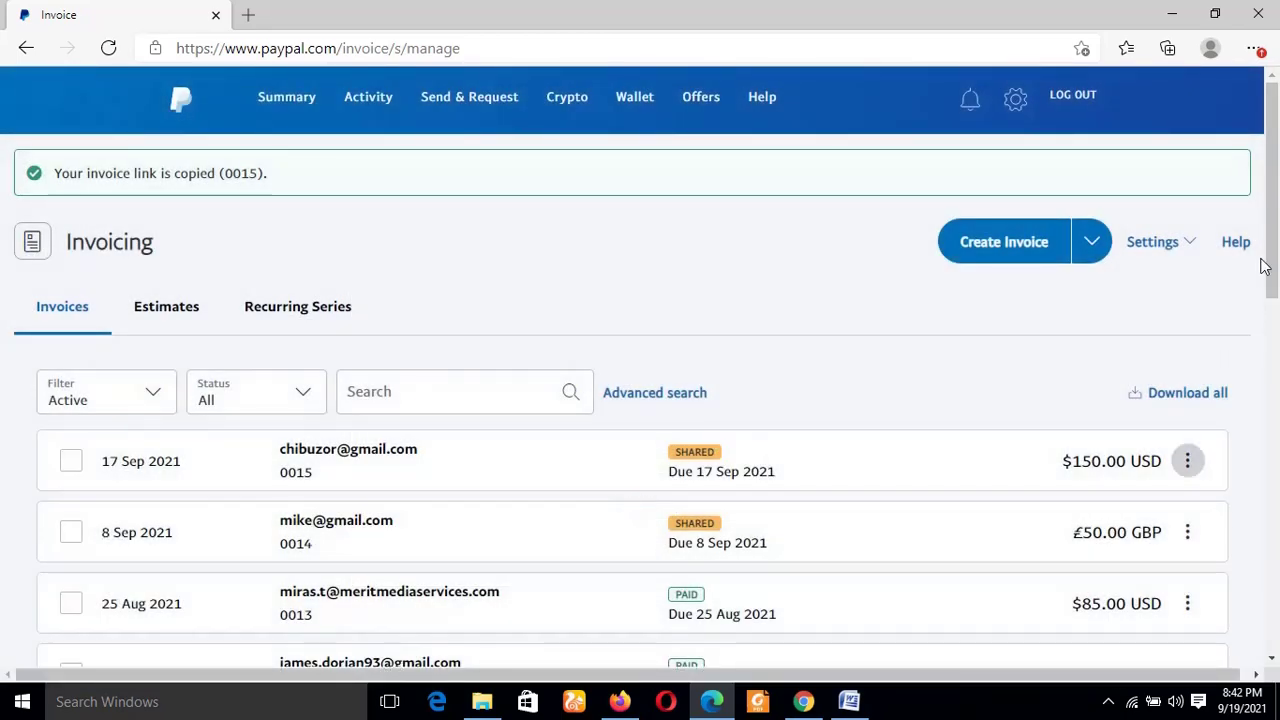
pyautogui.scroll(-1, 1276, 218)
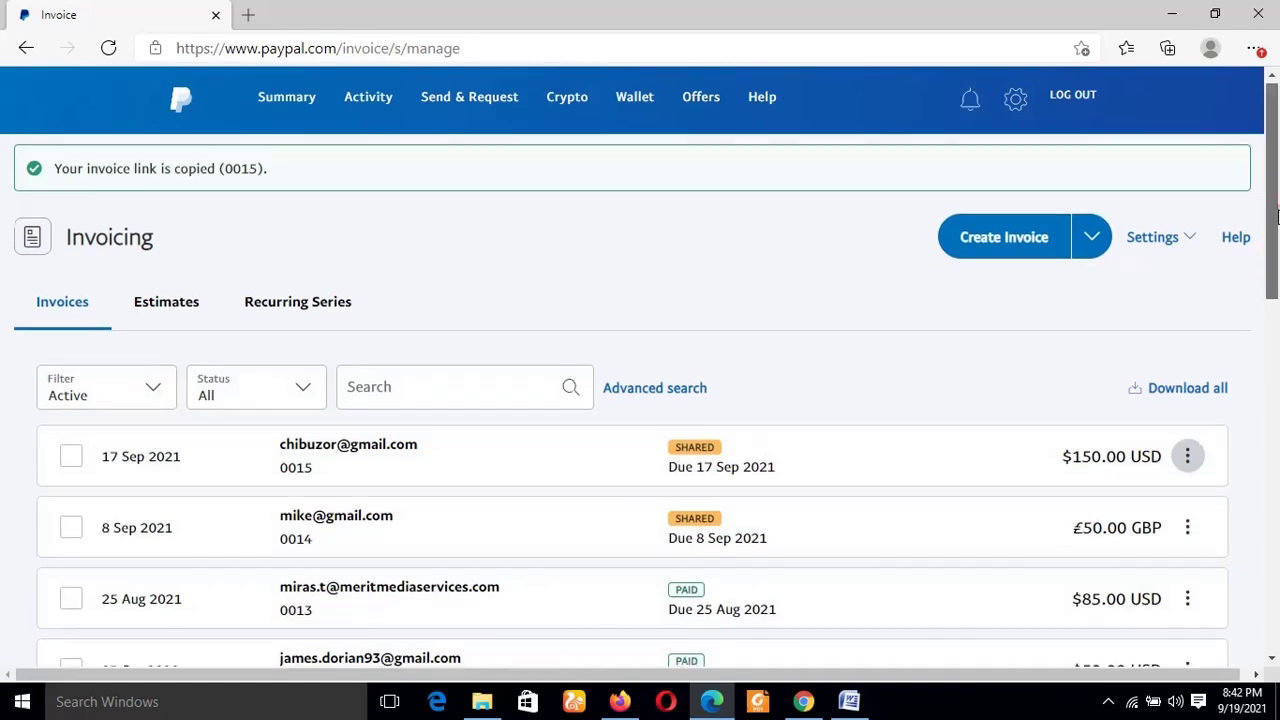
pyautogui.scroll(1, 1276, 218)
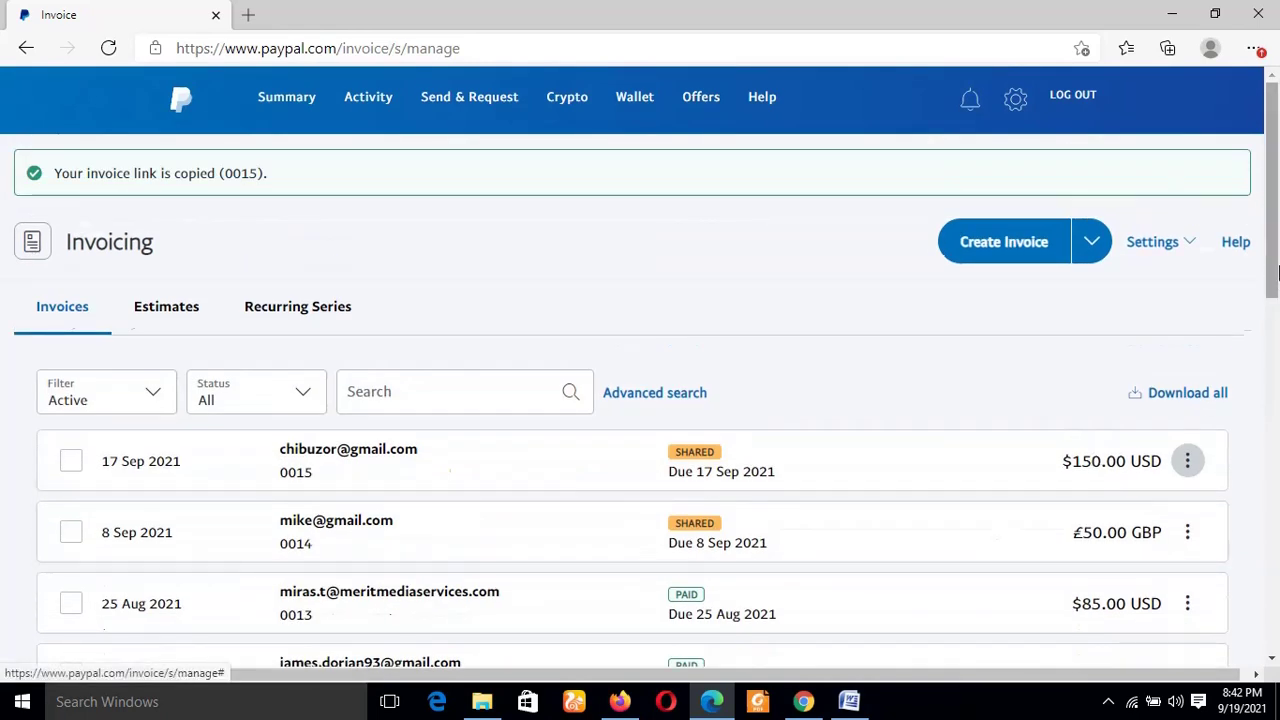
# Switch to Chrome and open the copied invoice link in the empty new tab.
pyautogui.click(799, 706)
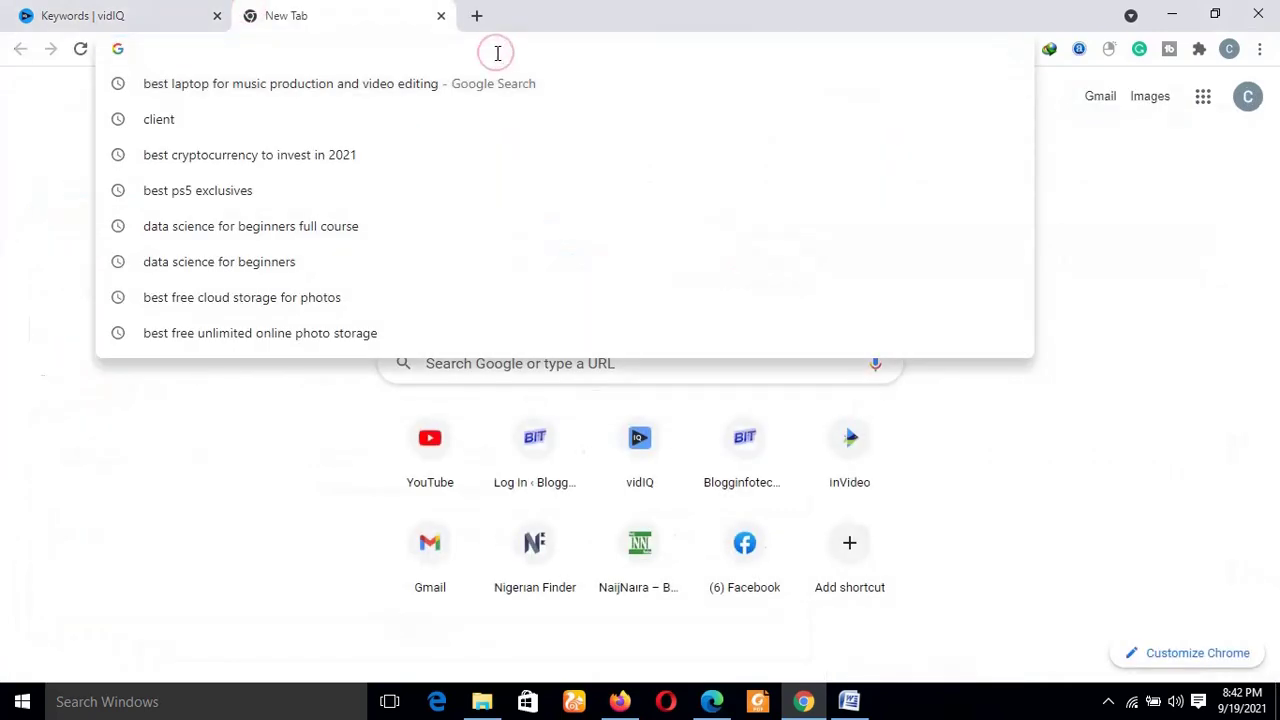
pyautogui.click(194, 450)
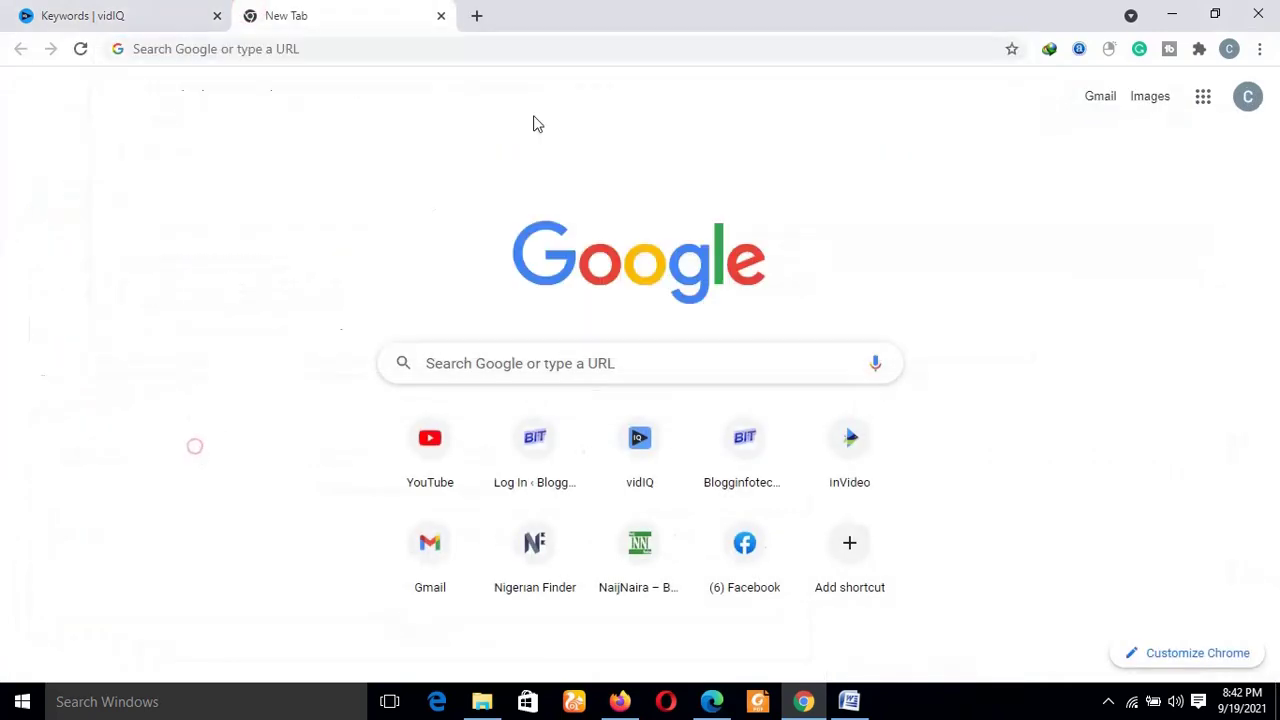
pyautogui.click(430, 51)
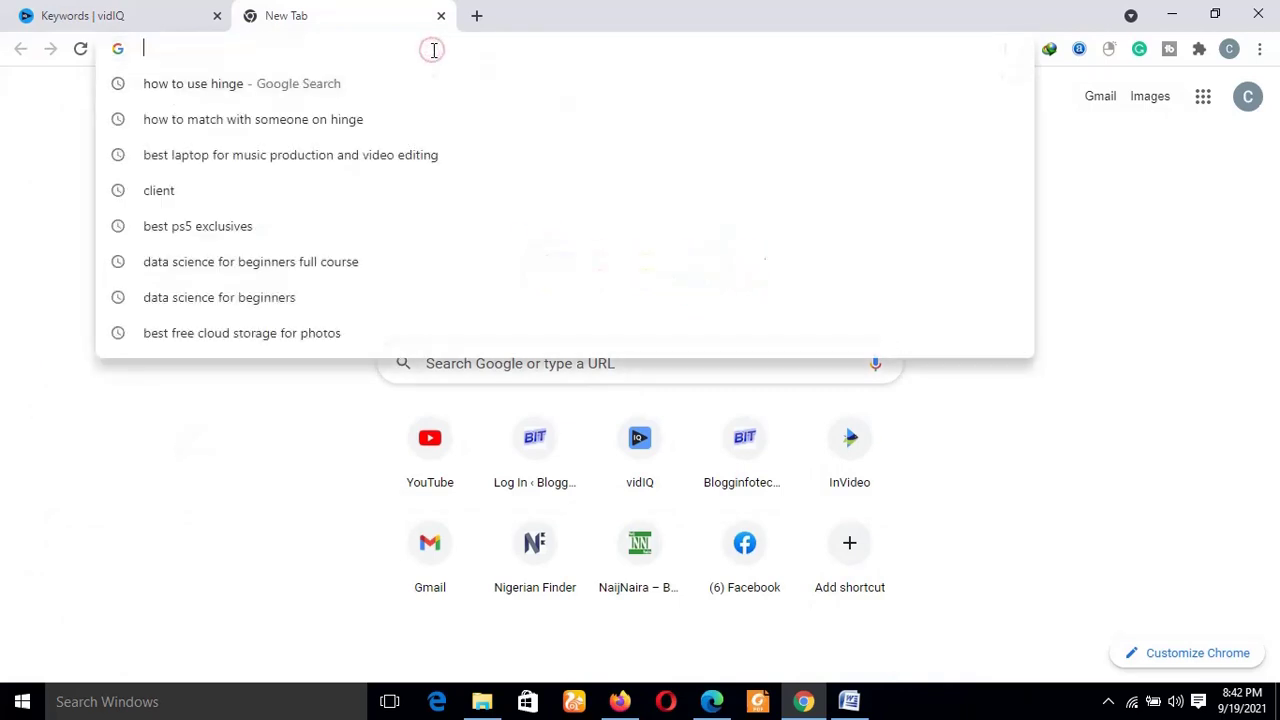
pyautogui.rightClick(431, 50)
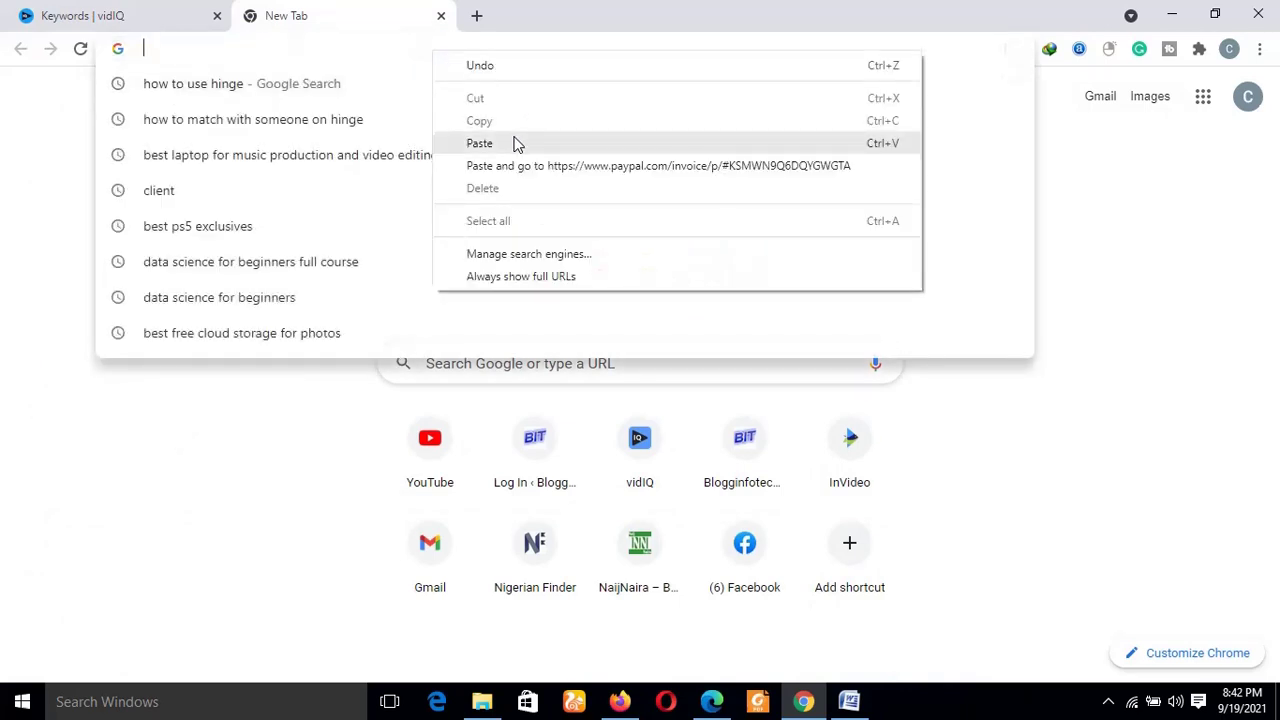
pyautogui.click(515, 143)
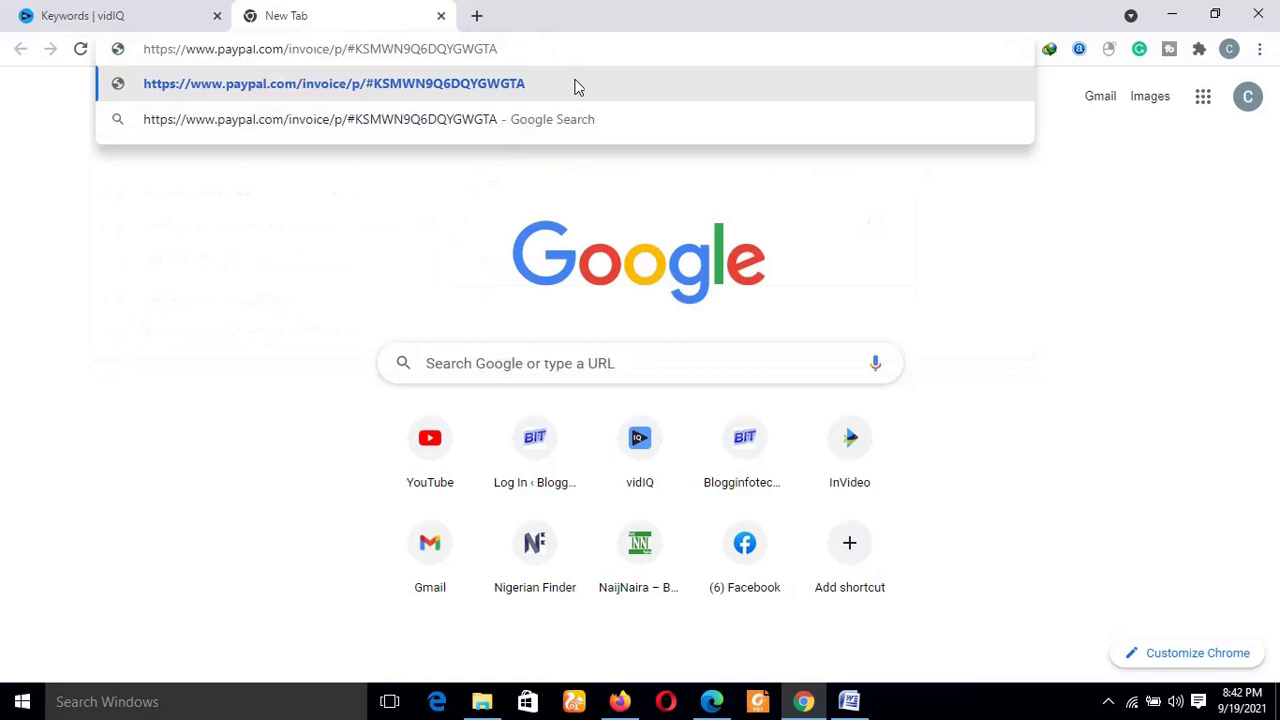
pyautogui.click(575, 87)
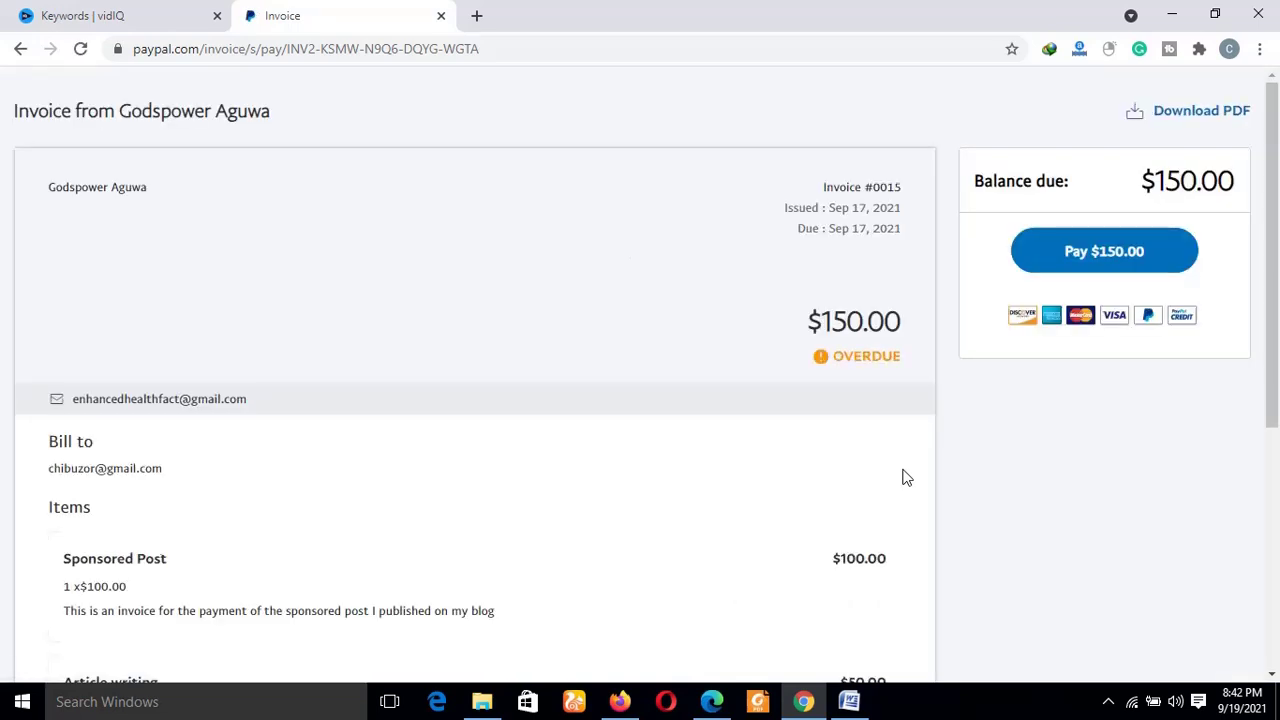
# Examine the client's view of the invoice, including the items, customer note, sender's name, invoice number, and issue and due dates.
pyautogui.scroll(-5, 1266, 280)
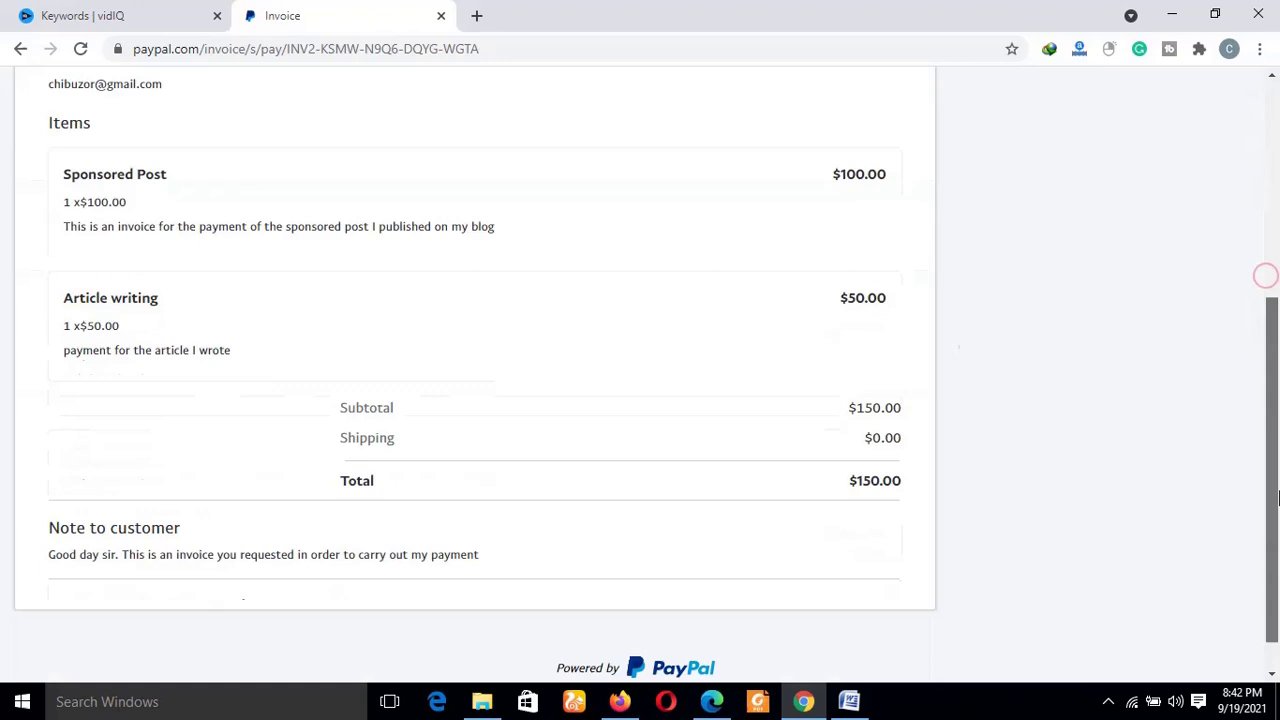
pyautogui.scroll(5, 1266, 280)
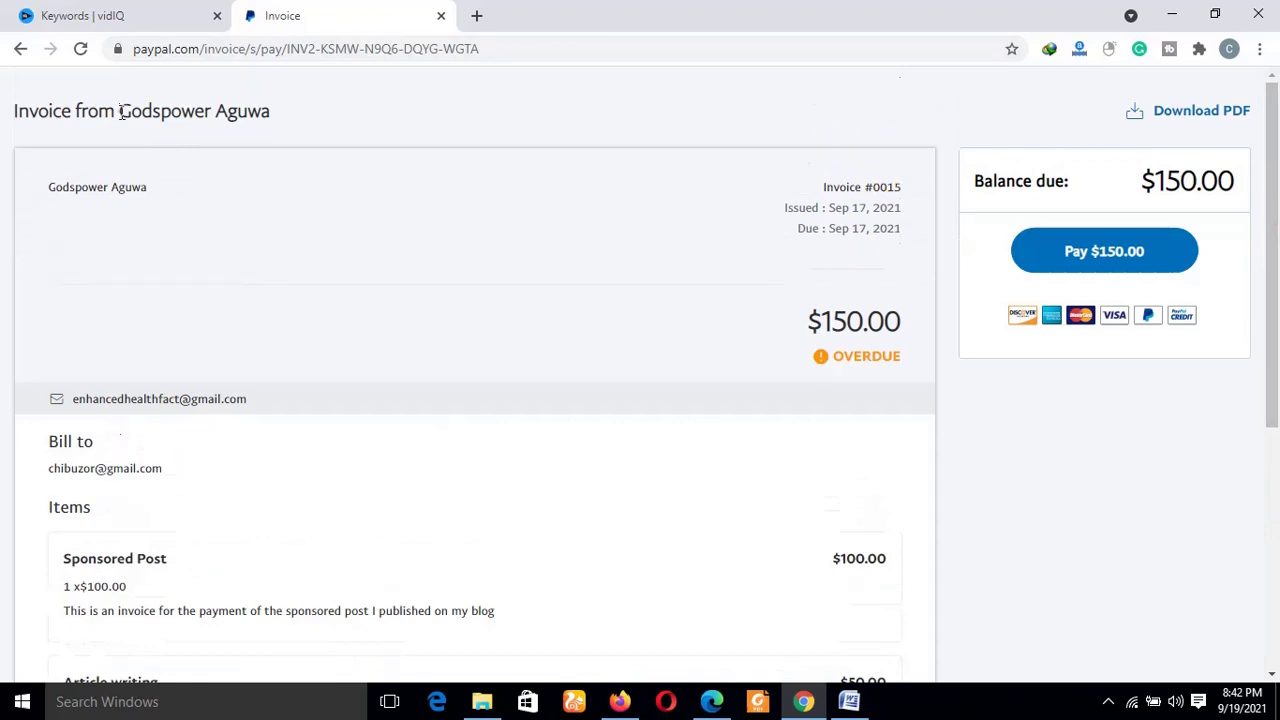
pyautogui.moveTo(120, 112); pyautogui.dragTo(306, 128)
pyautogui.click(306, 122)
pyautogui.click(185, 283)
pyautogui.moveTo(862, 210); pyautogui.dragTo(866, 228)
pyautogui.click(906, 240)
pyautogui.tripleClick(900, 233)
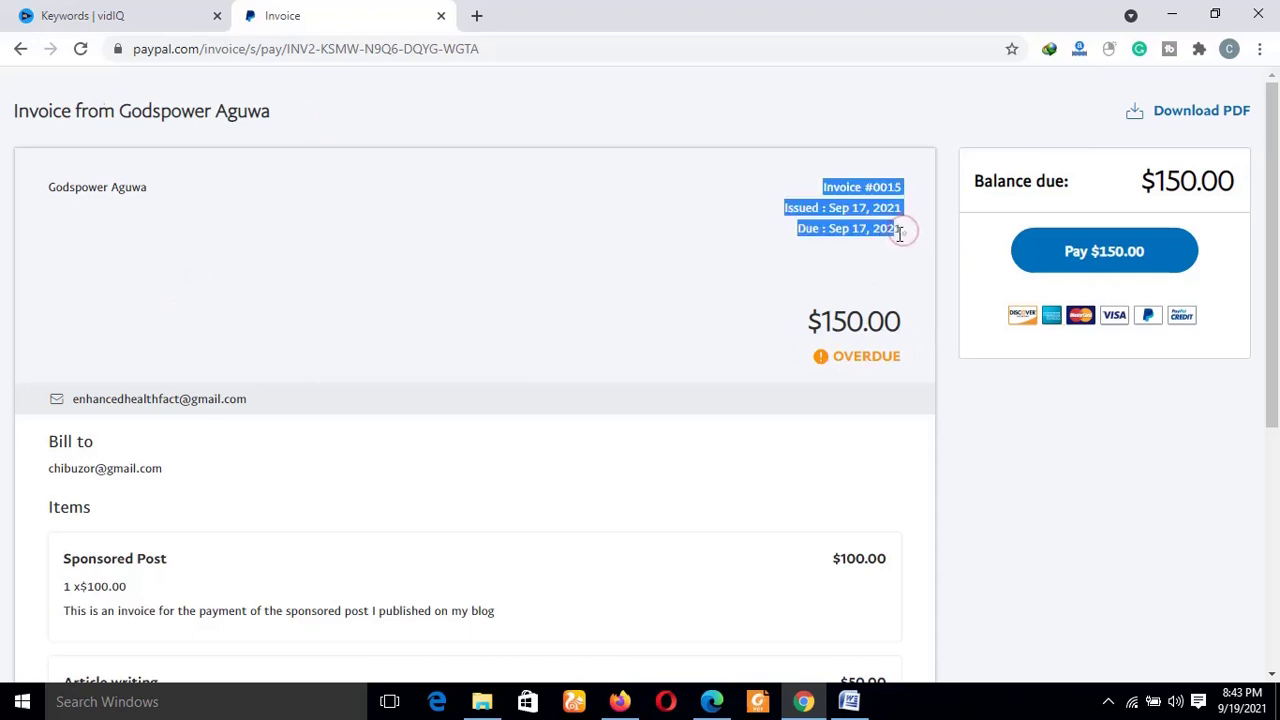
pyautogui.click(840, 228)
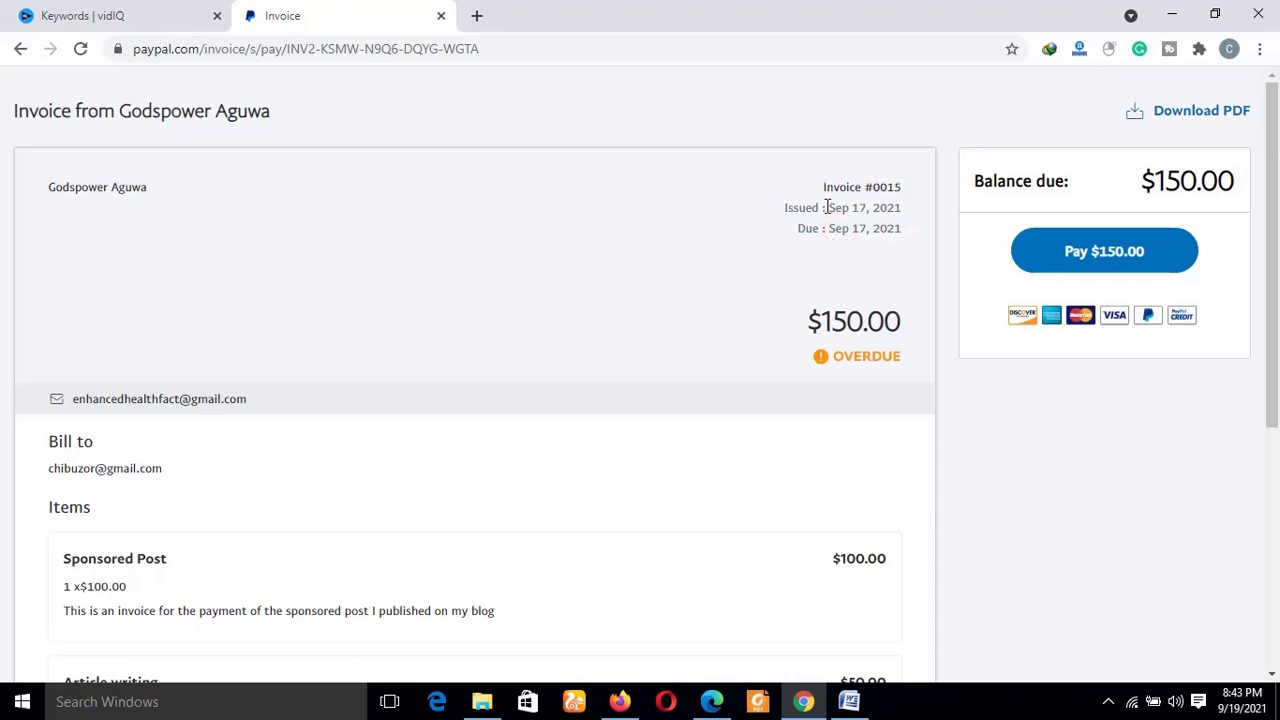
pyautogui.moveTo(826, 207)
pyautogui.mouseDown()
pyautogui.moveTo(906, 240)
pyautogui.moveTo(833, 207)
pyautogui.mouseUp()
pyautogui.click(907, 242)
pyautogui.click(829, 249)
# Highlight the shared invoice's web address and look over the invoice page once more.
pyautogui.click(549, 46)
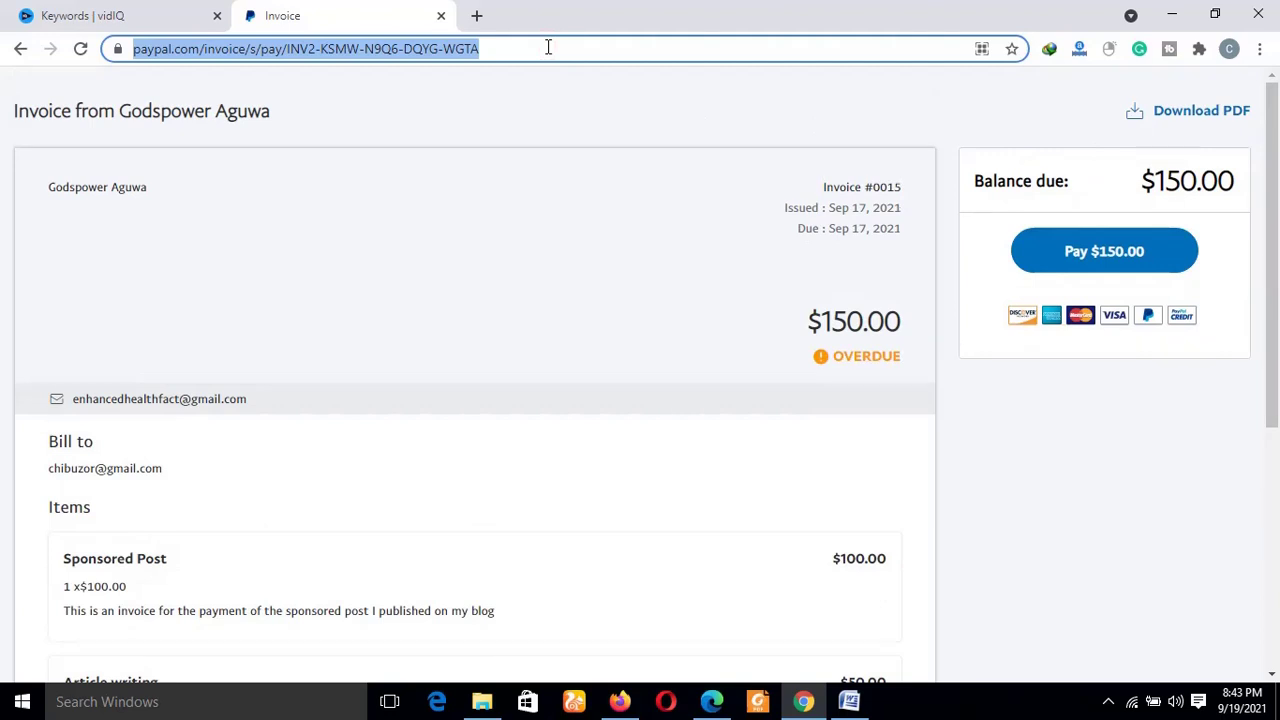
pyautogui.moveTo(1272, 250)
pyautogui.mouseDown()
pyautogui.moveTo(1272, 325)
pyautogui.moveTo(1272, 250)
pyautogui.mouseUp()
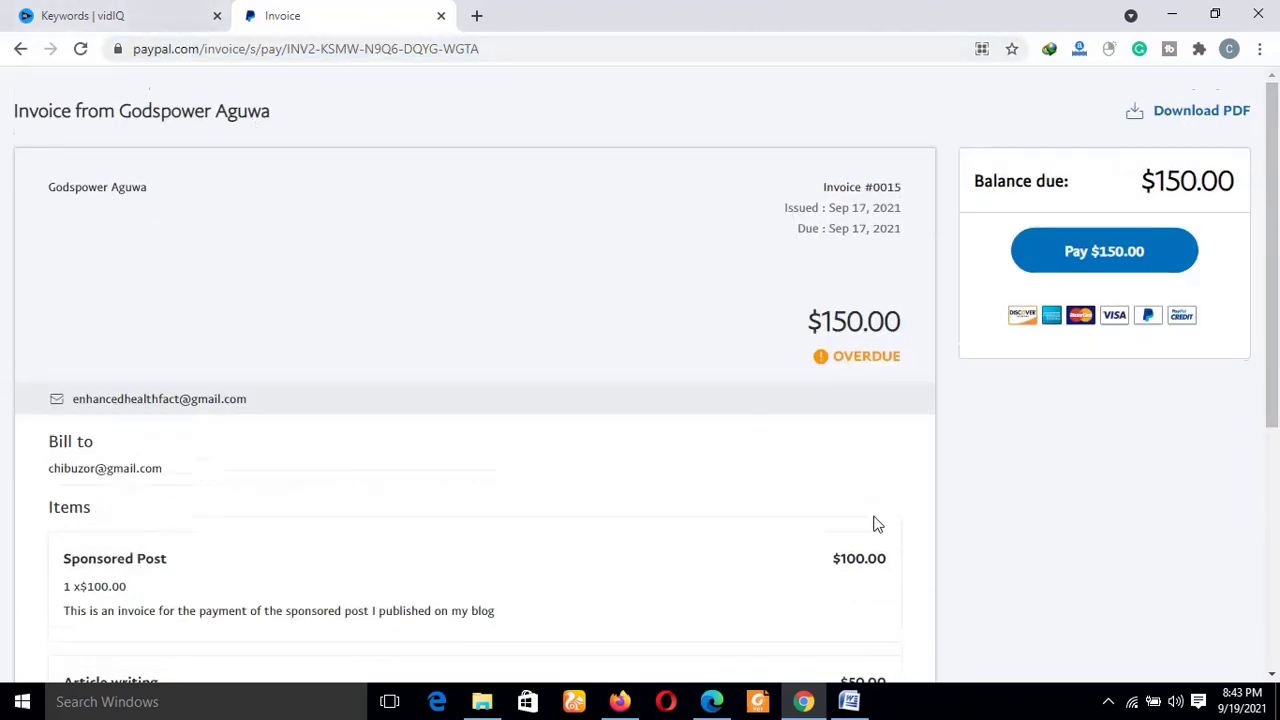
pyautogui.moveTo(1272, 200); pyautogui.dragTo(1272, 229)
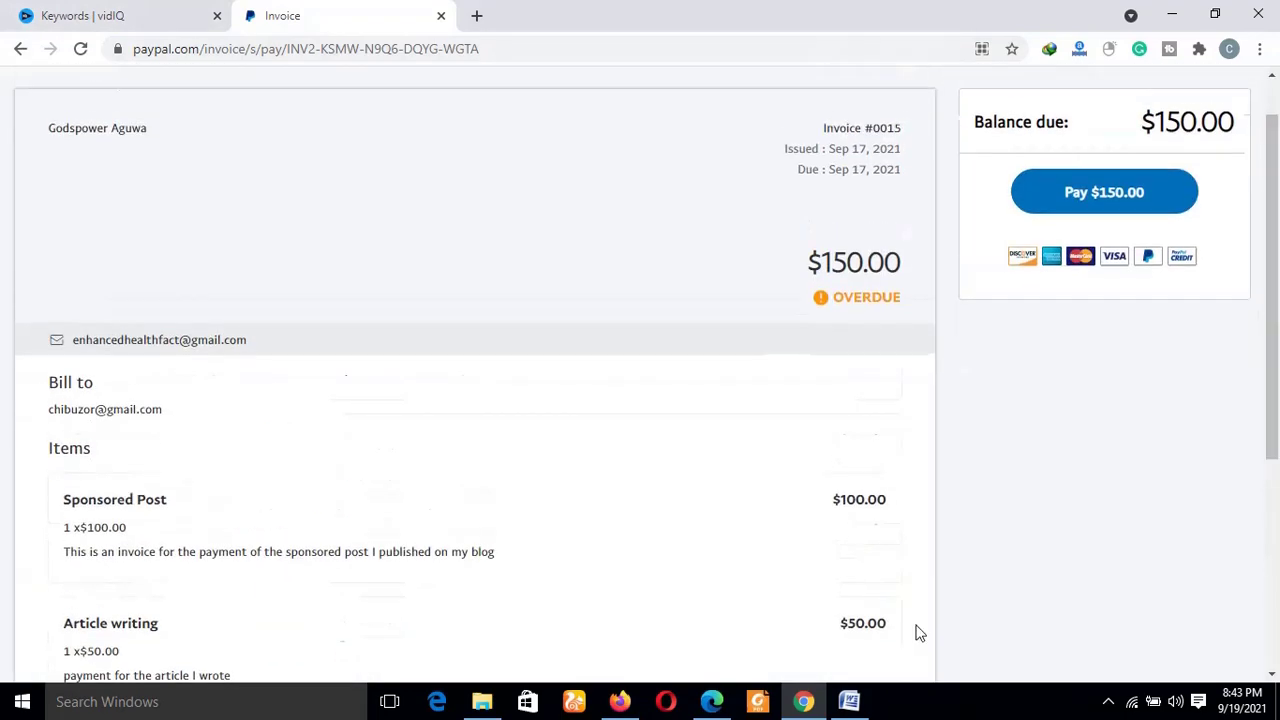
# Switch back to PayPal in Edge and look over the Invoicing page's list of invoices.
pyautogui.click(711, 701)
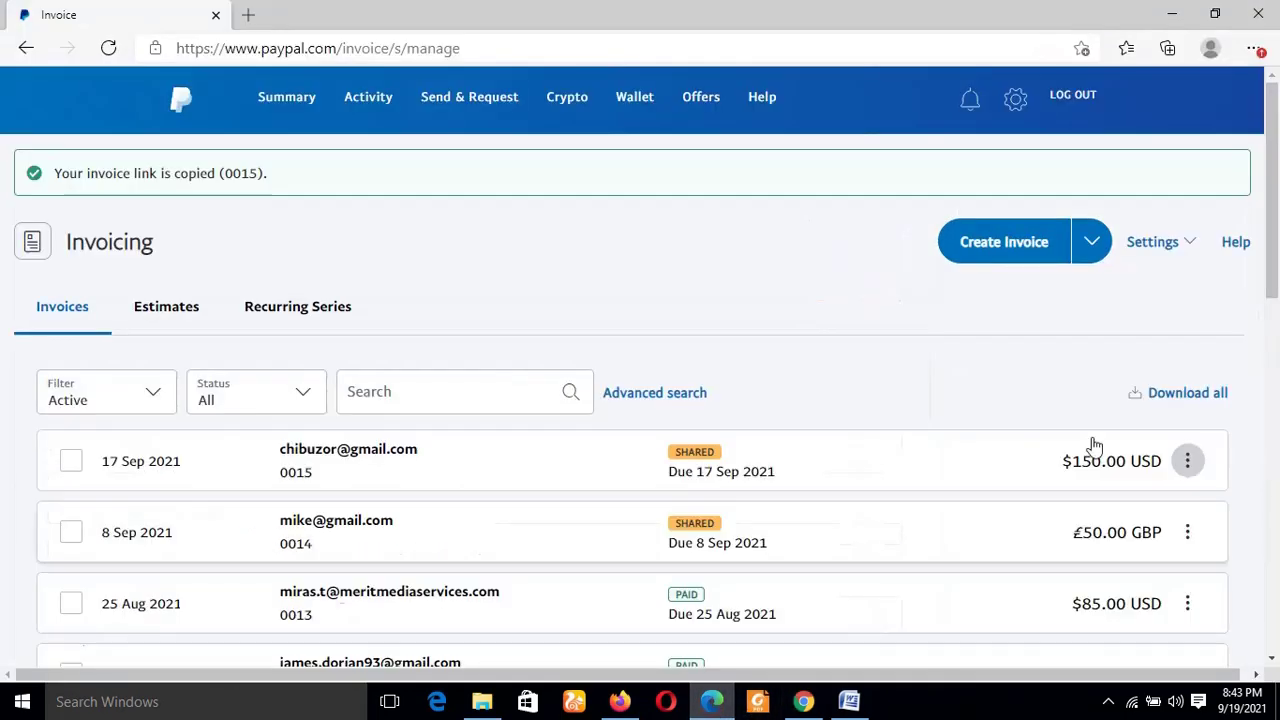
pyautogui.moveTo(1273, 200)
pyautogui.mouseDown()
pyautogui.moveTo(1273, 405)
pyautogui.moveTo(1277, 217)
pyautogui.mouseUp()
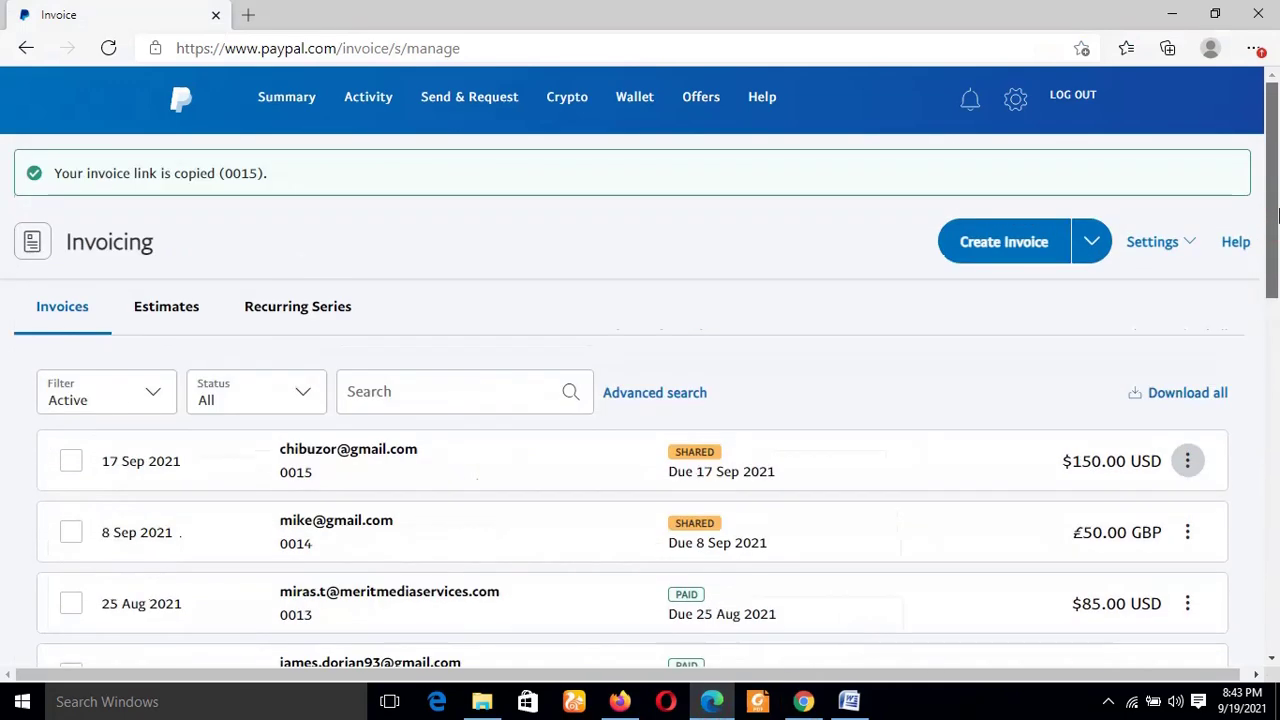
pyautogui.click(1277, 215)
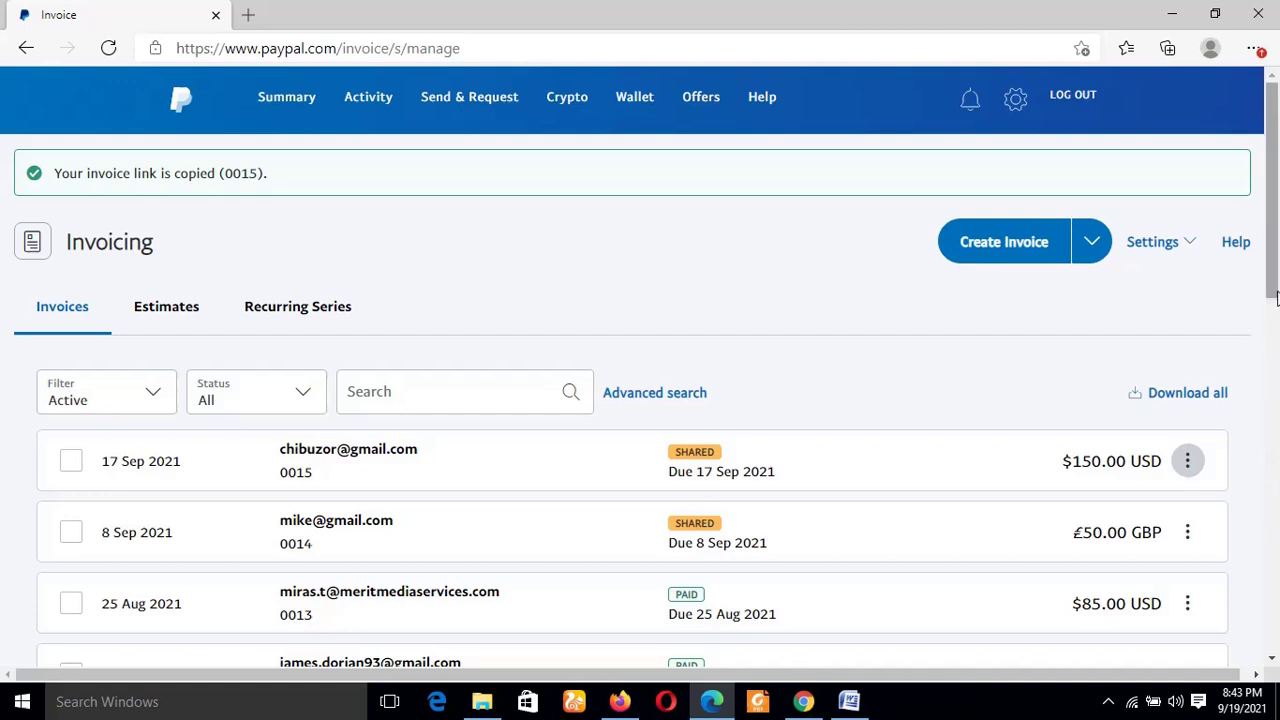
pyautogui.click(1276, 266)
pyautogui.moveTo(1272, 243); pyautogui.dragTo(1272, 181)
pyautogui.moveTo(1272, 180)
pyautogui.mouseDown()
pyautogui.moveTo(1272, 296)
pyautogui.moveTo(1272, 182)
pyautogui.mouseUp()
# Switch to Firefox and browse the uploads and playlists on the Blogginfotech YouTube channel's home page.
pyautogui.click(620, 701)
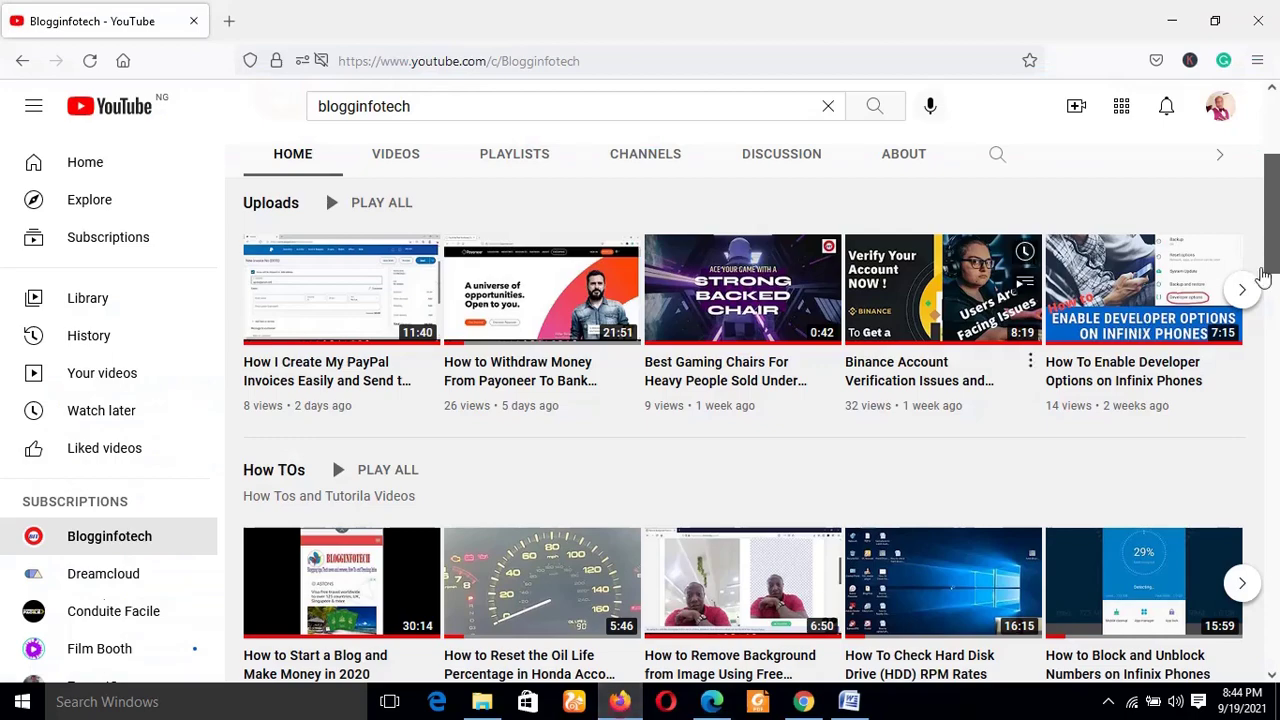
pyautogui.moveTo(1277, 228)
pyautogui.mouseDown()
pyautogui.moveTo(1277, 152)
pyautogui.moveTo(1277, 240)
pyautogui.moveTo(1276, 207)
pyautogui.mouseUp()
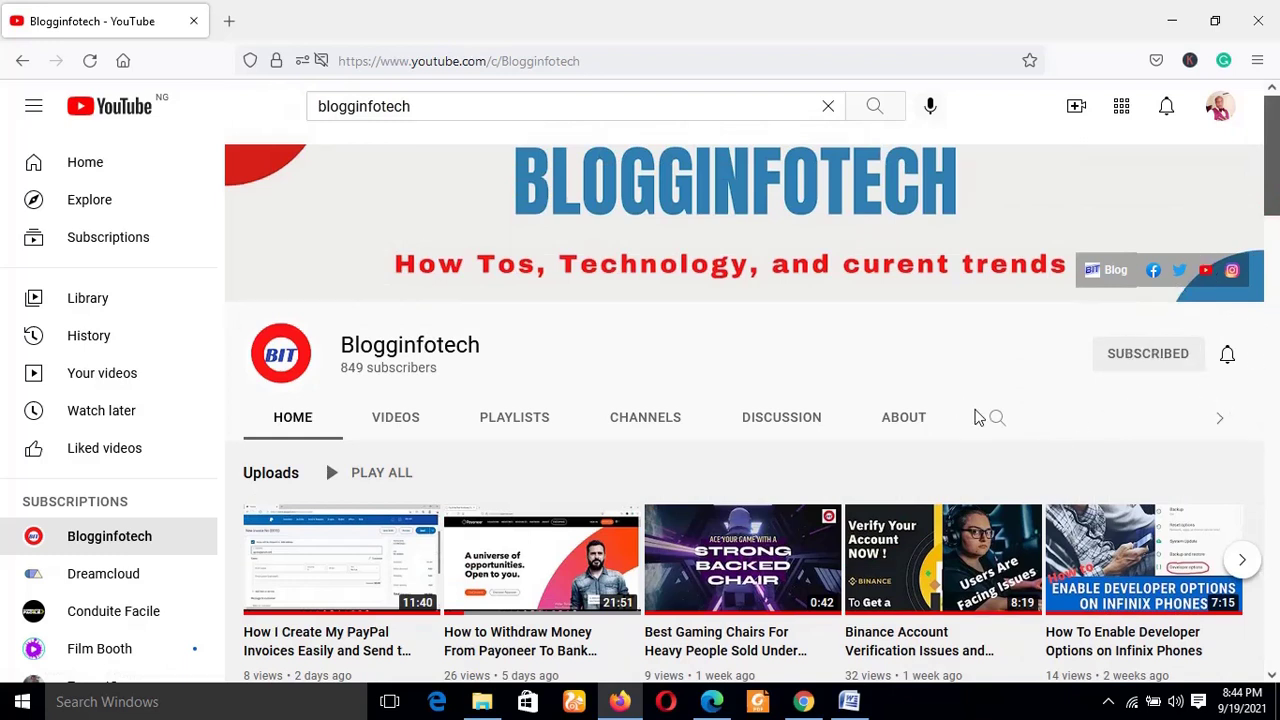
pyautogui.moveTo(1275, 160); pyautogui.dragTo(1275, 265)
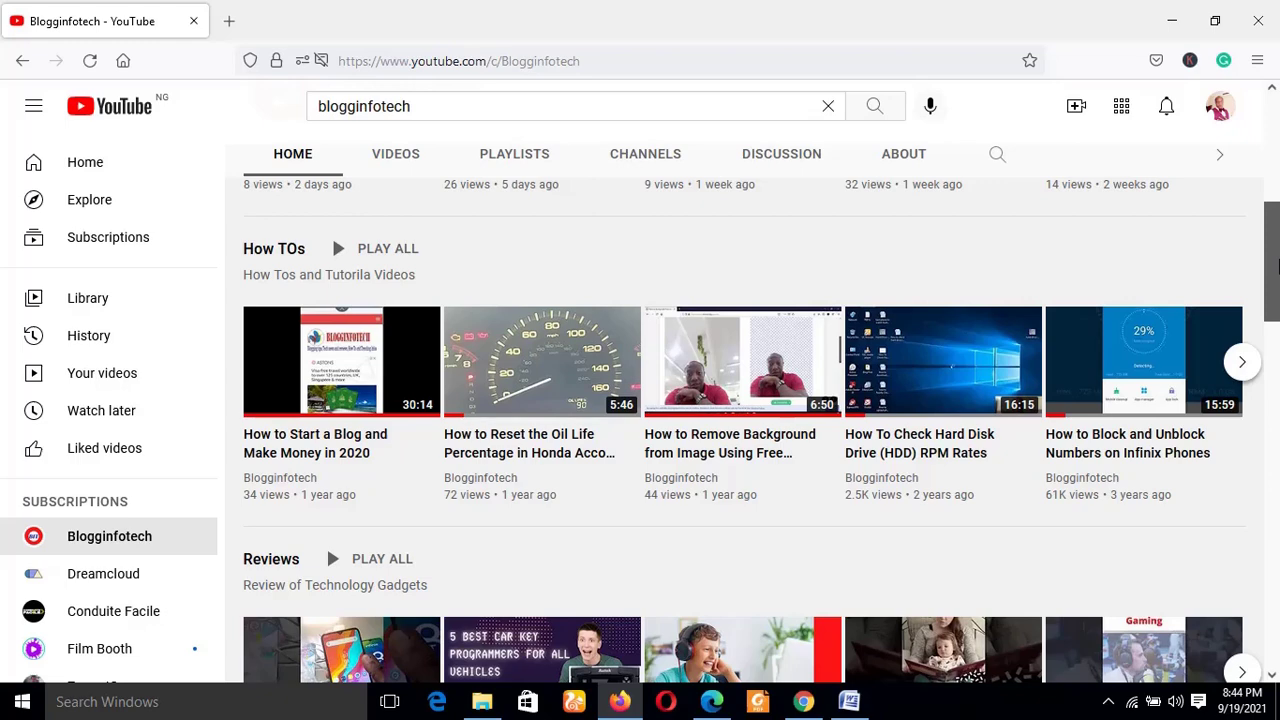
pyautogui.moveTo(1275, 265); pyautogui.dragTo(1275, 145)
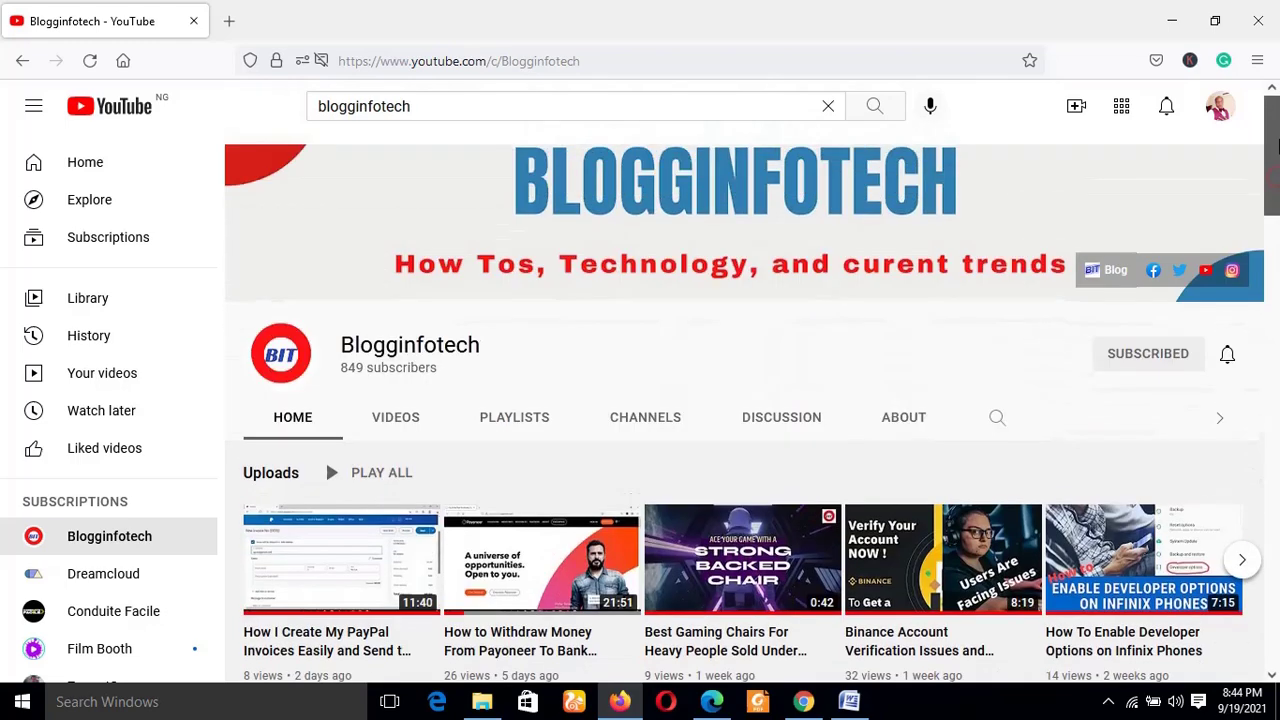